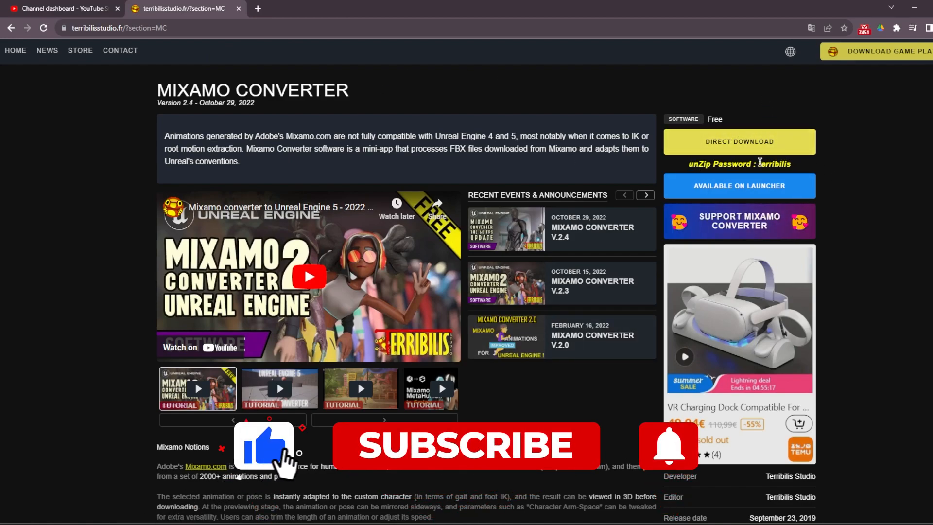
left_click(801, 165)
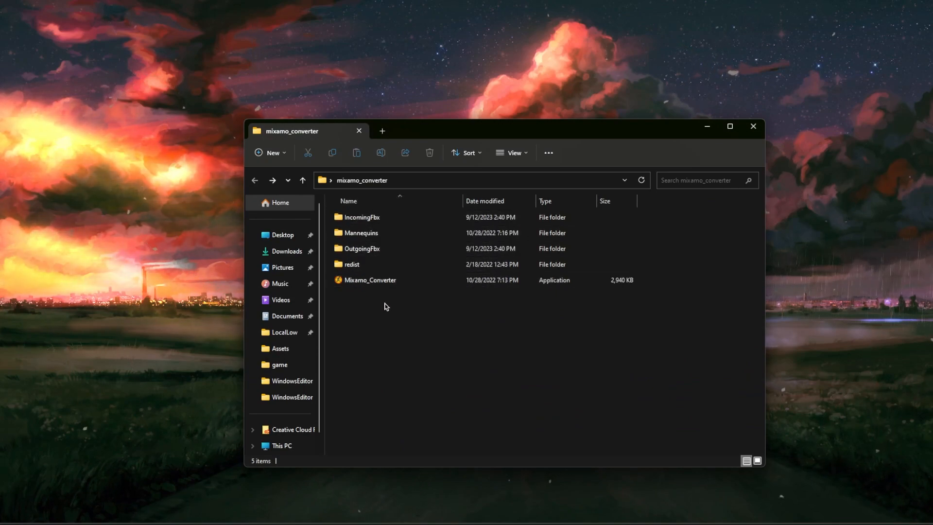
Launch Mixamo_Converter from the mixamo_converter folder and enter its conversion process
left_click(383, 285)
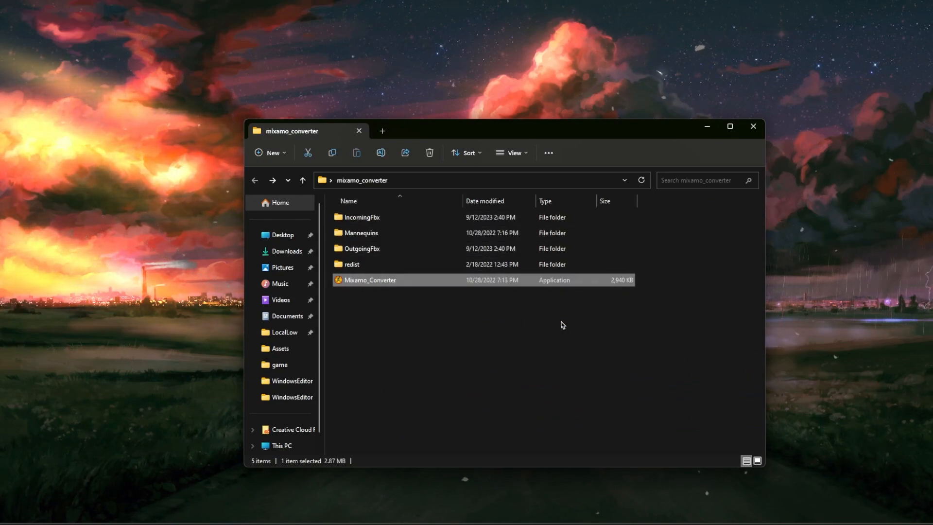
key("Return")
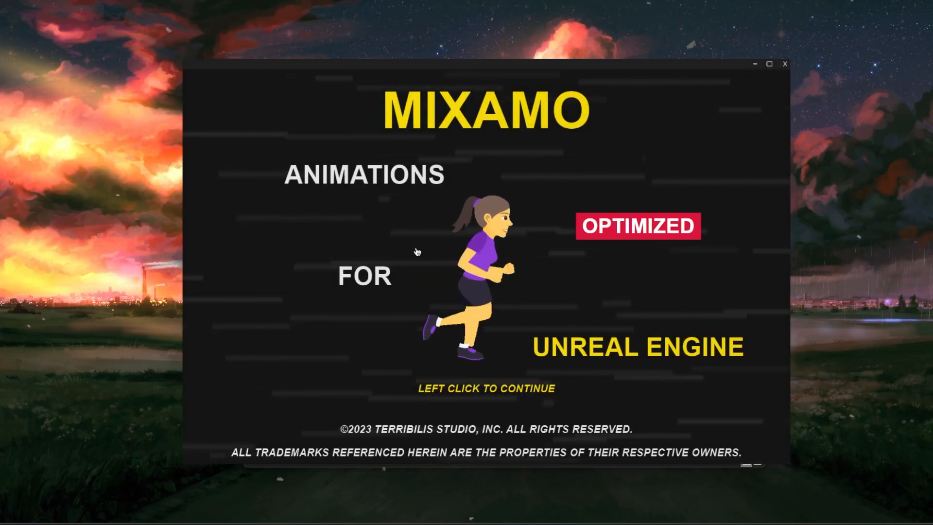
left_click(652, 320)
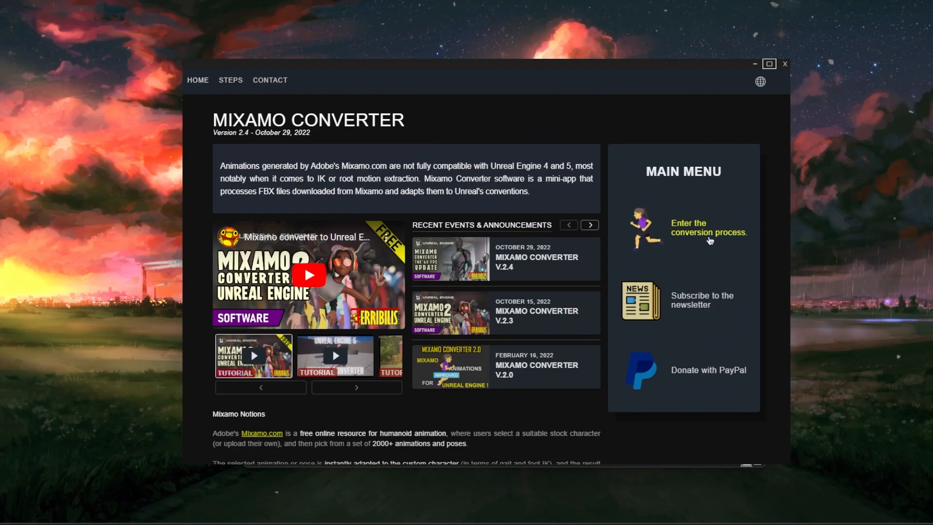
left_click(676, 228)
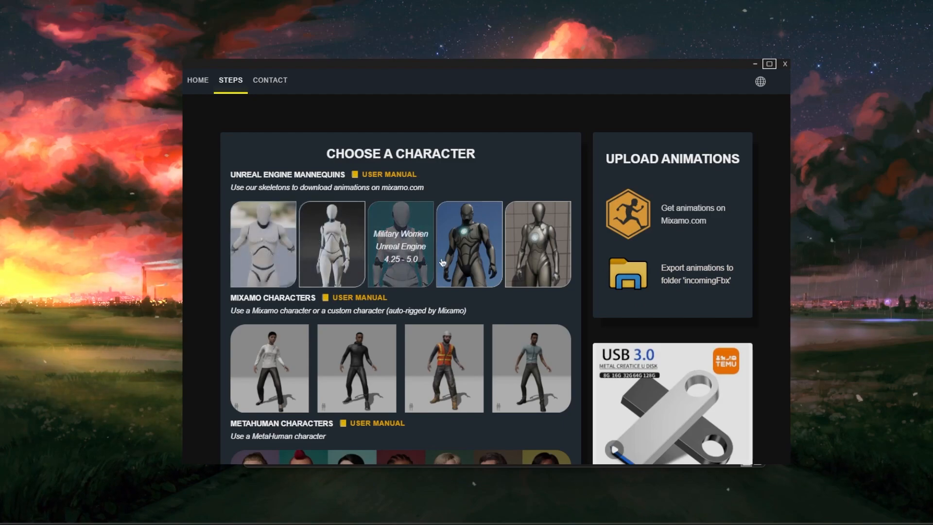
Open the converter's Manny Unreal Engine 5 mannequin folder, then review the character options and the lists of original and converted animations
left_click(472, 253)
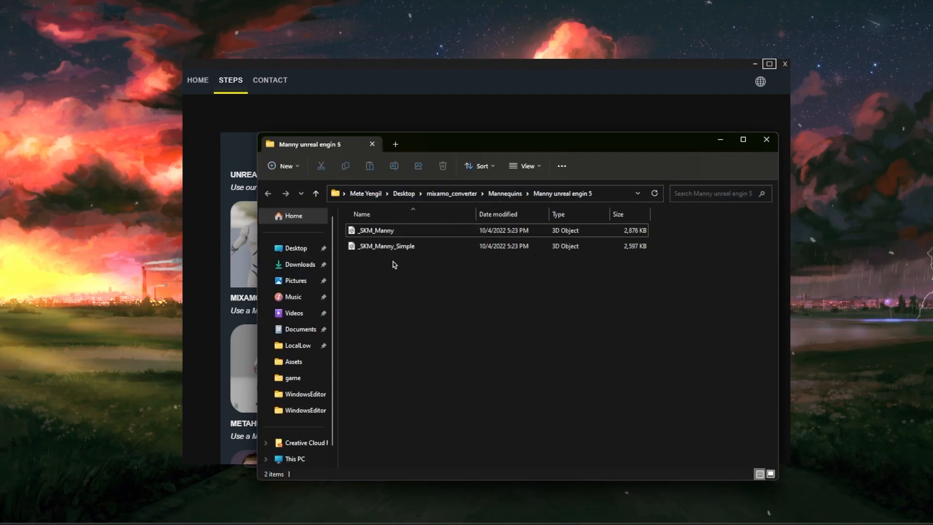
left_click(720, 141)
scroll(486, 311, "down", 1)
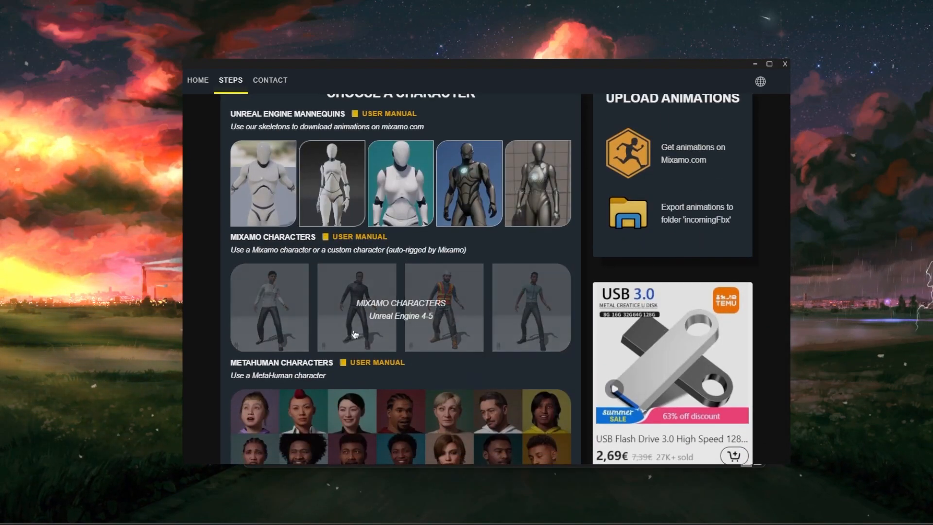
scroll(418, 301, "down", 3)
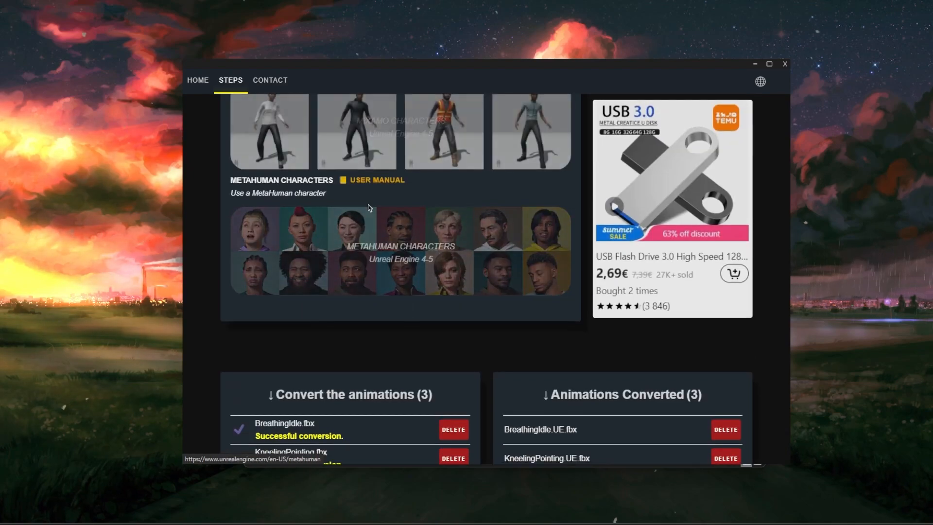
scroll(430, 234, "up", 1)
scroll(438, 207, "down", 2)
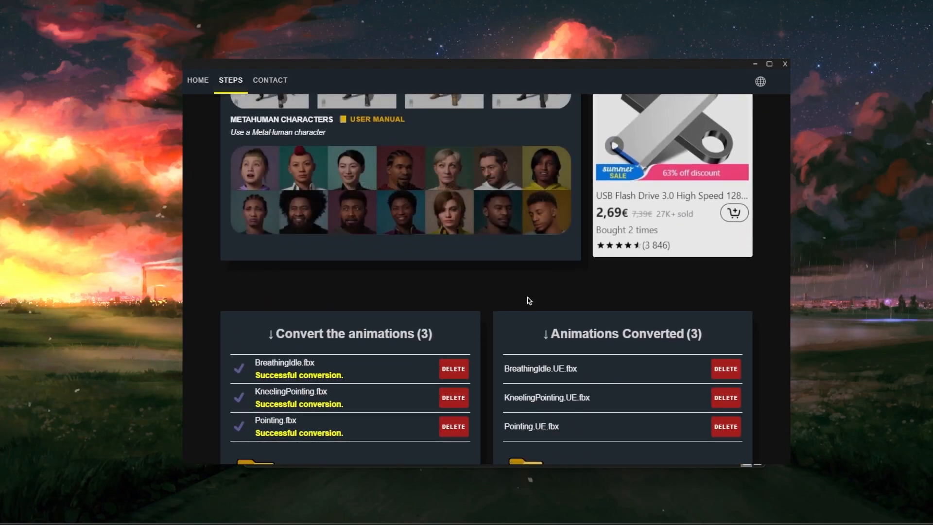
scroll(529, 301, "up", 5)
scroll(474, 254, "up", 1)
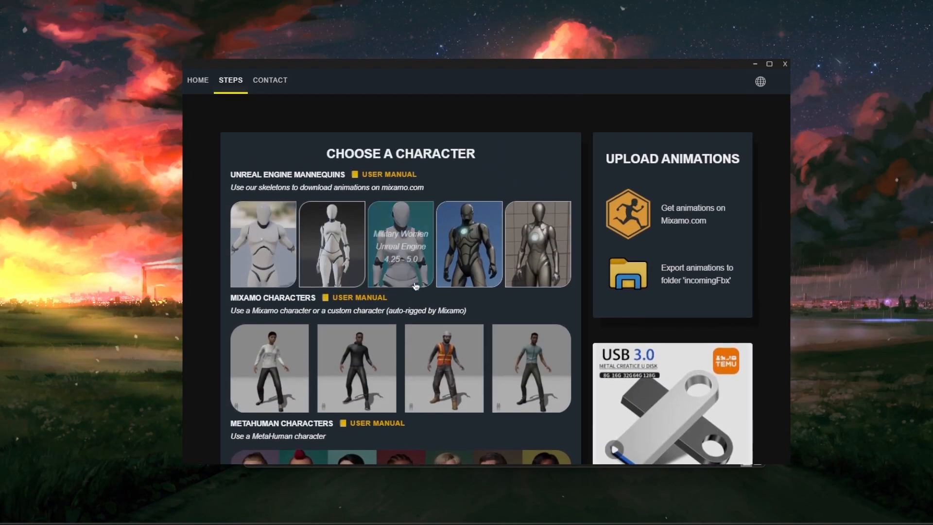
Go to Mixamo.com from the converter and upload _SK_Mannequin from the official man Unreal Engine 4 folder as the new character
left_click(686, 221)
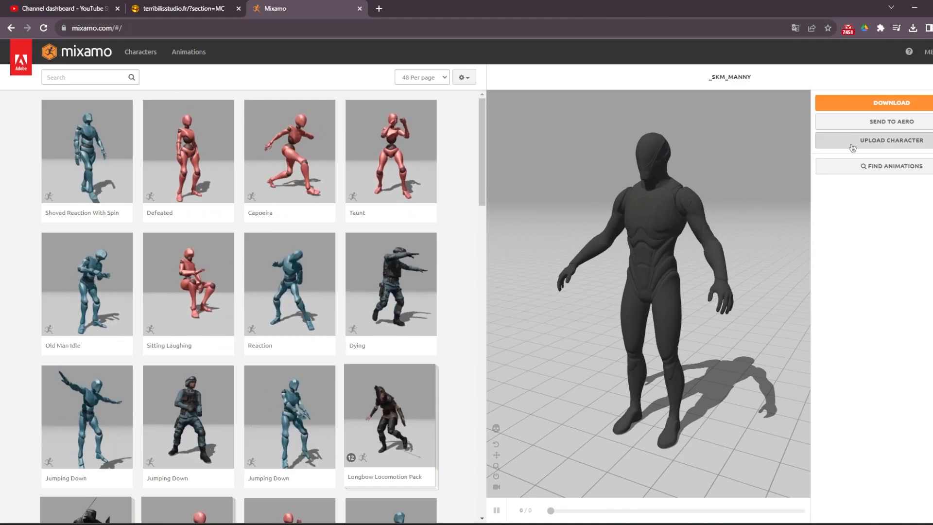
left_click(836, 146)
mouse_move(464, 524)
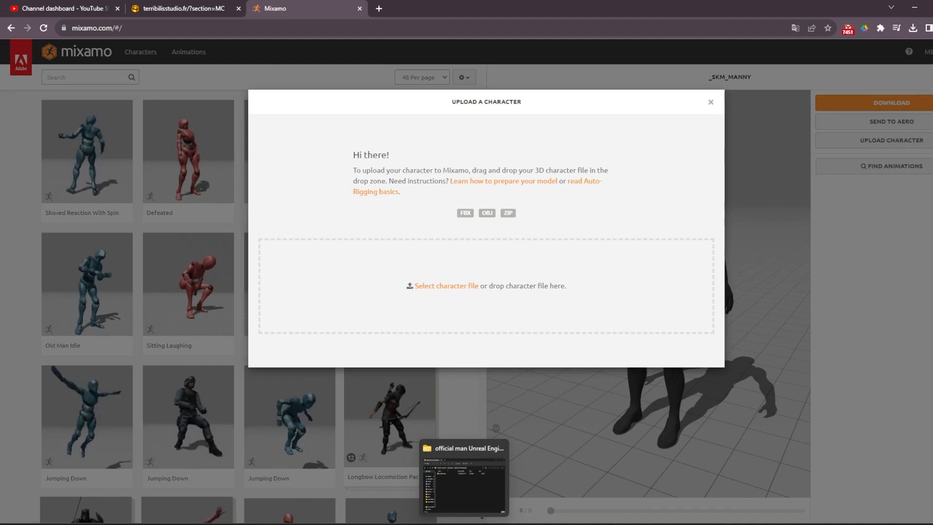
left_click(465, 479)
left_click_drag(529, 194, 455, 195)
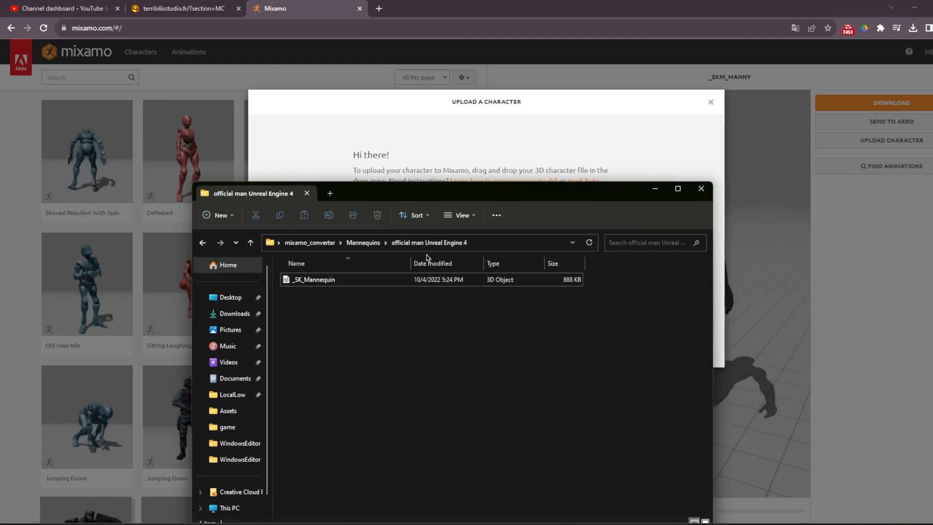
left_click(312, 282)
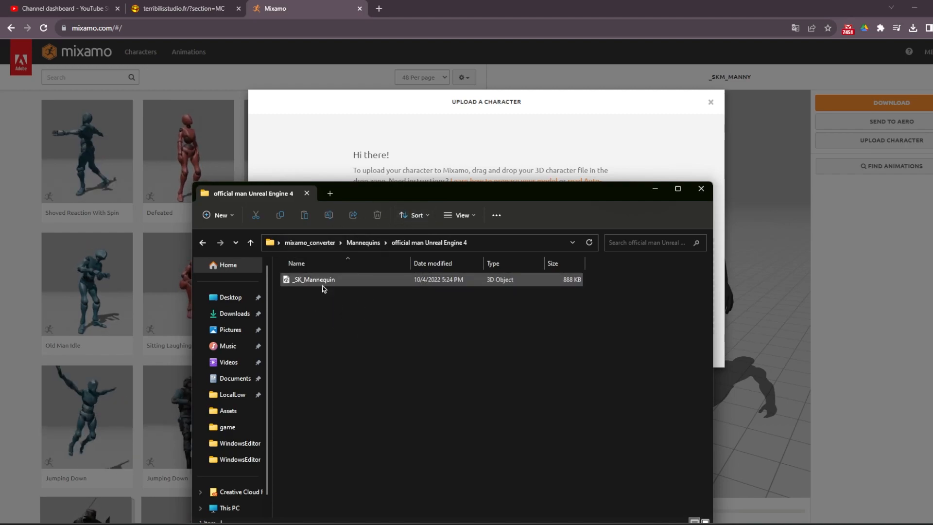
left_click_drag(339, 204, 146, 167)
left_click_drag(131, 248, 564, 290)
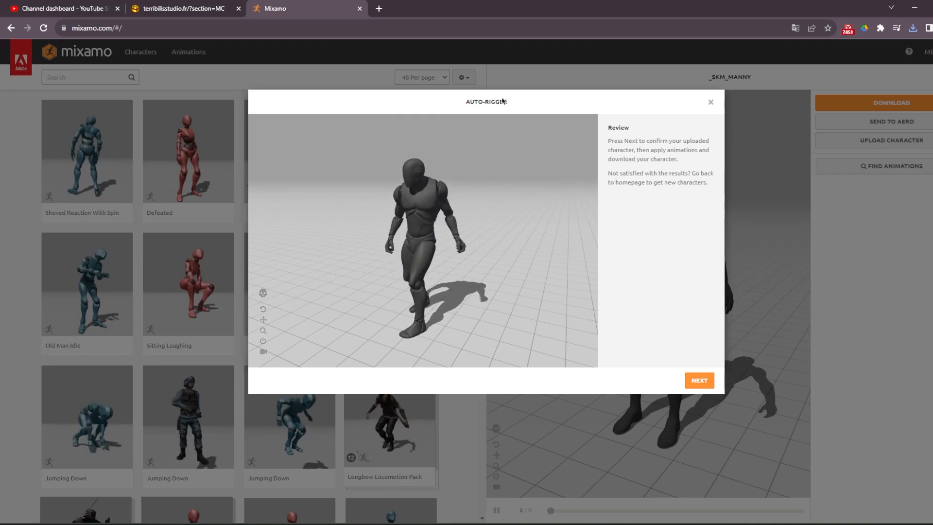
left_click(695, 379)
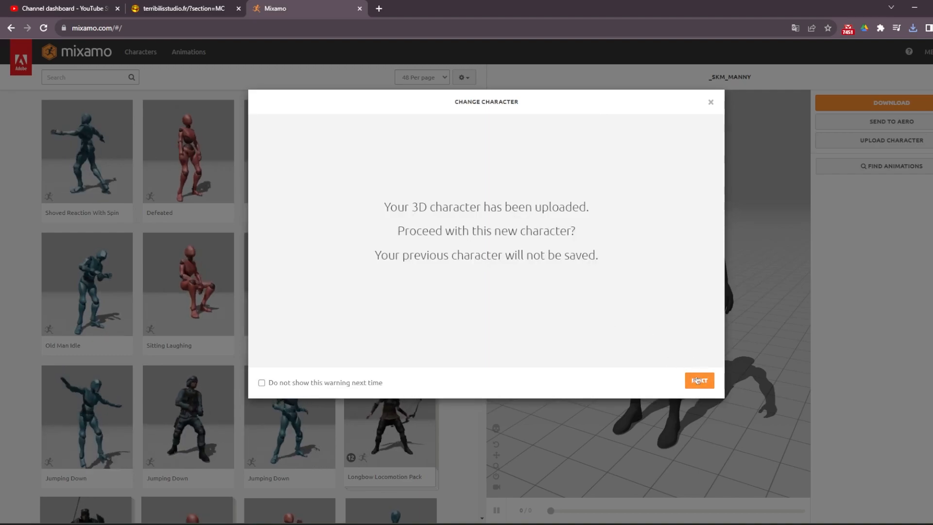
left_click(700, 381)
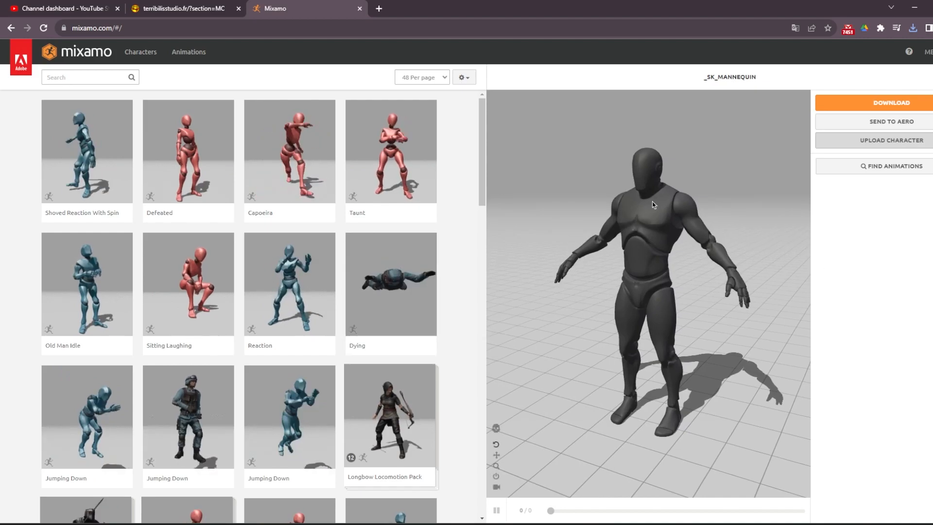
Browse the Mixamo animation library and preview the Sitting Laughing animation on the mannequin
scroll(354, 402, "down", 7)
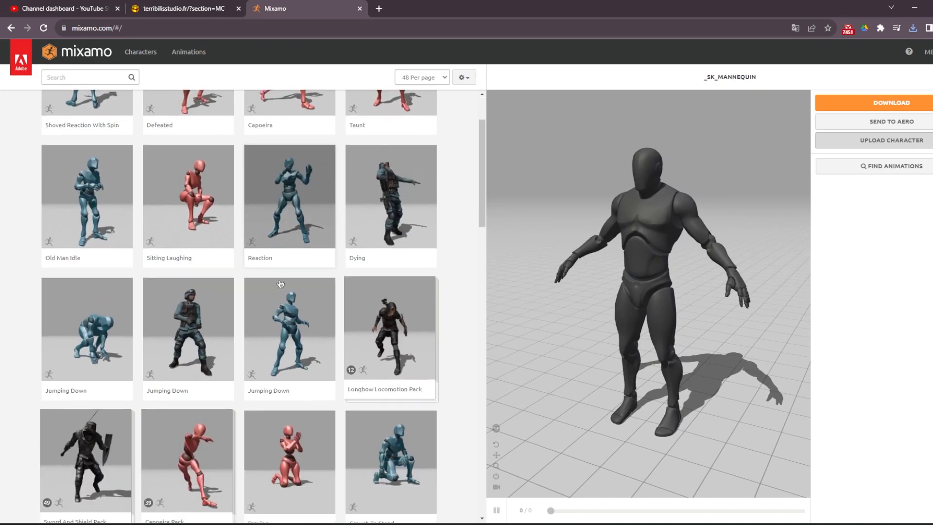
scroll(353, 402, "down", 7)
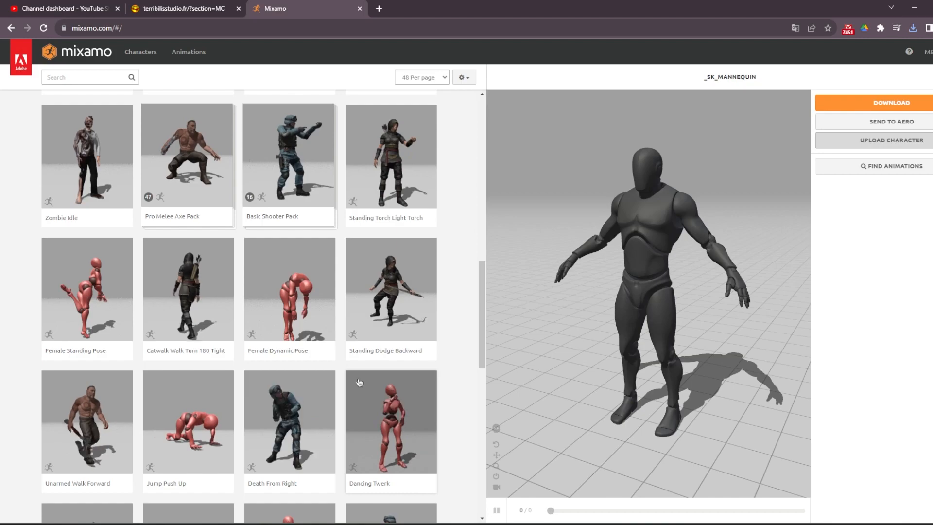
scroll(360, 382, "down", 2)
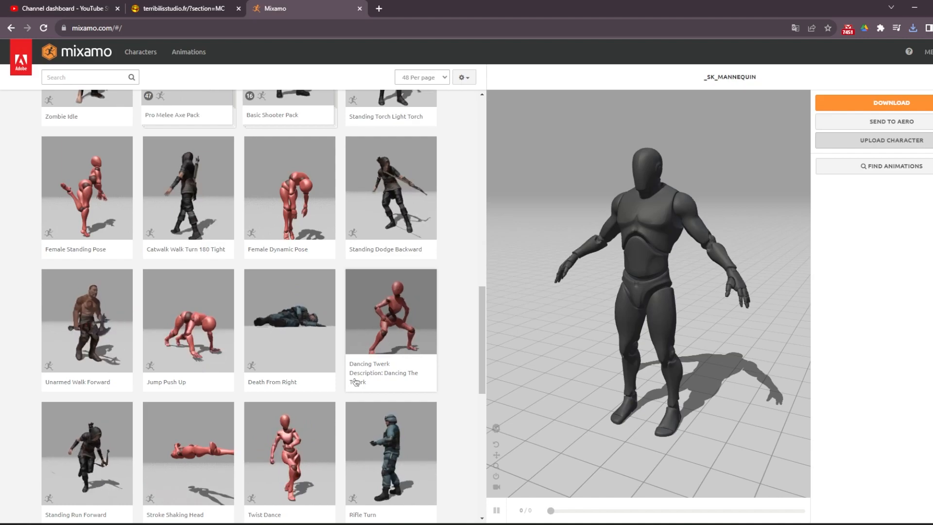
scroll(356, 383, "down", 6)
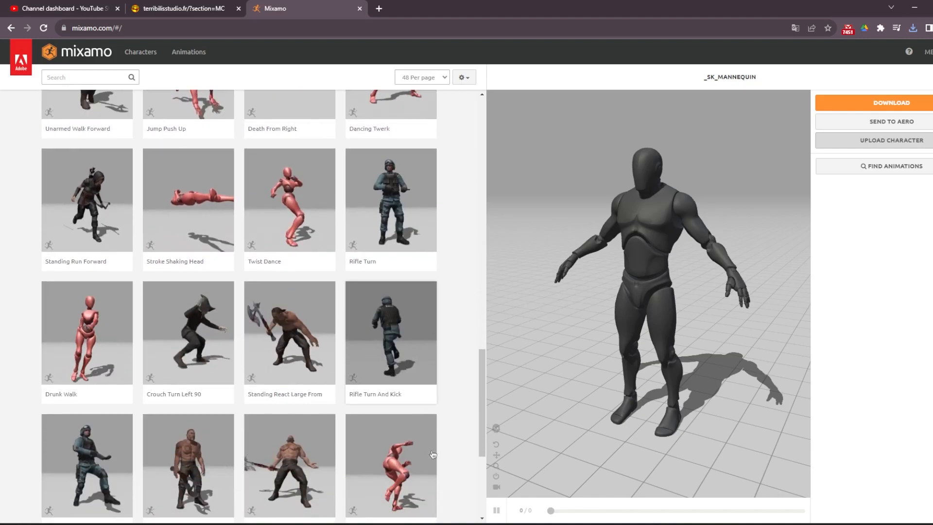
scroll(433, 455, "down", 3)
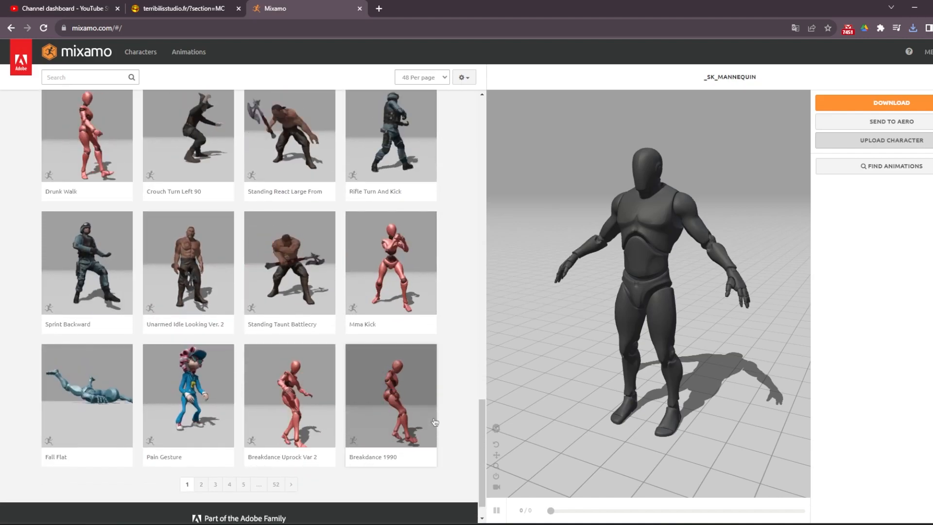
scroll(456, 381, "up", 20)
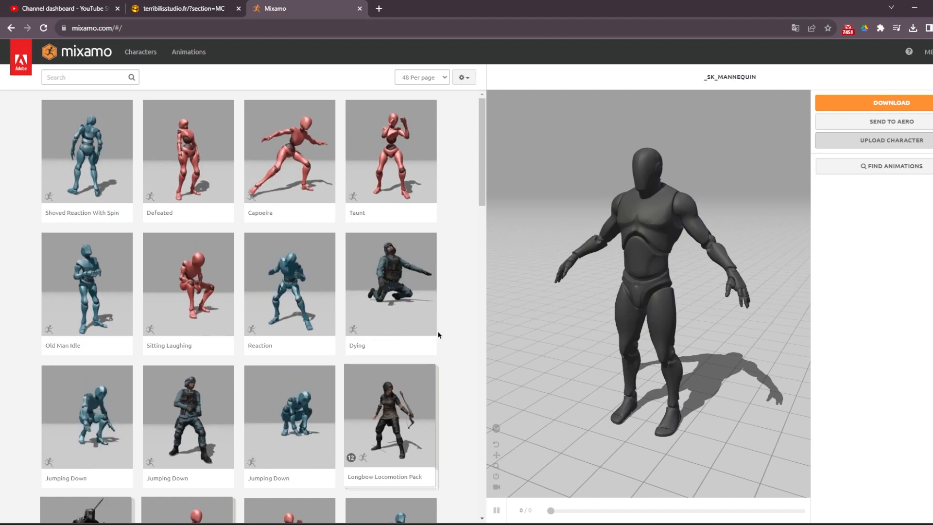
left_click(222, 308)
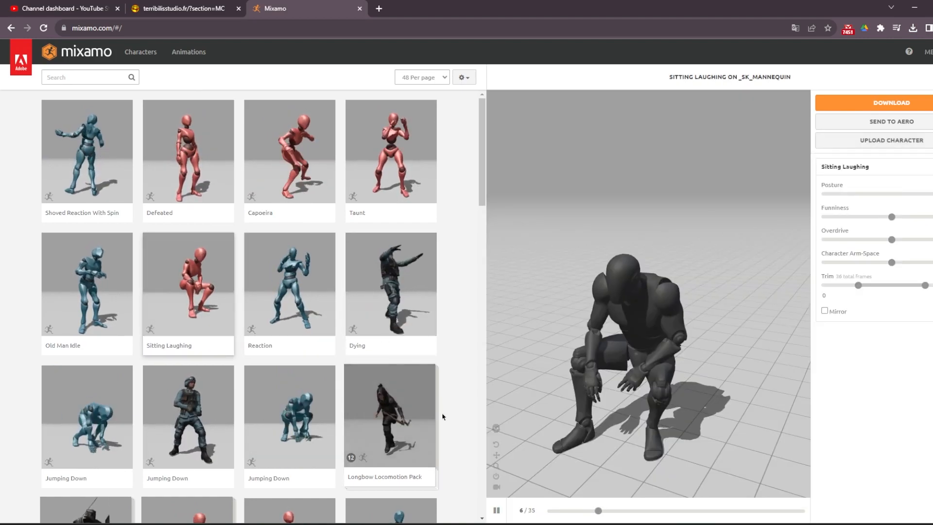
Apply the Dancing Twerk animation to the mannequin and download it without skin, using uniform keyframe reduction
scroll(416, 376, "down", 15)
left_click(416, 399)
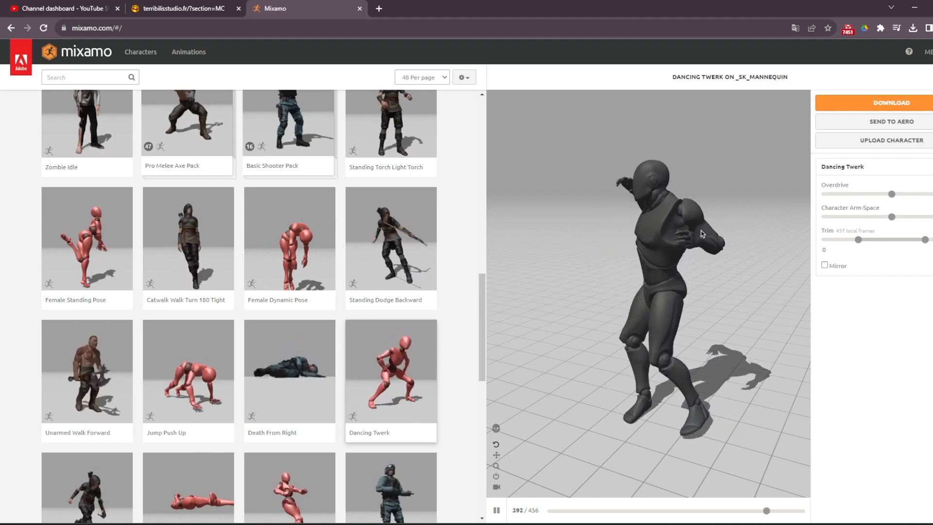
left_click(855, 111)
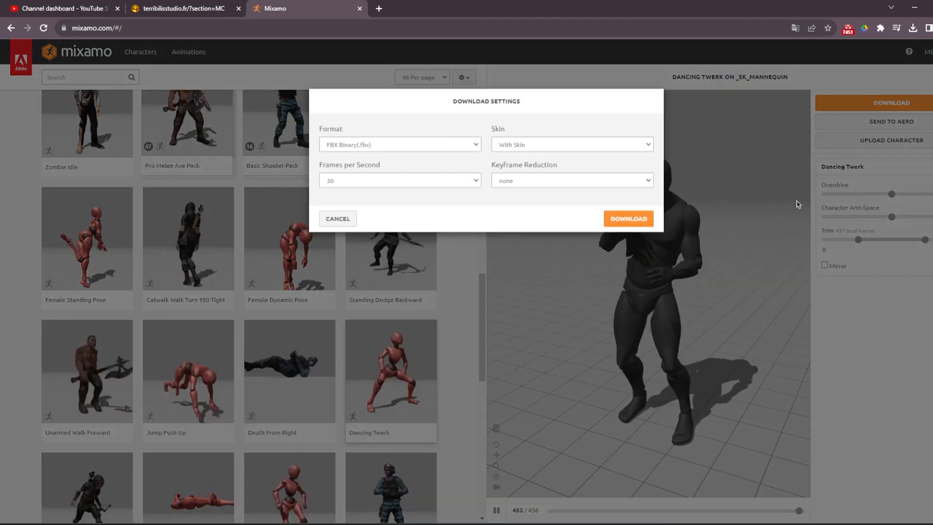
left_click(544, 148)
left_click(551, 165)
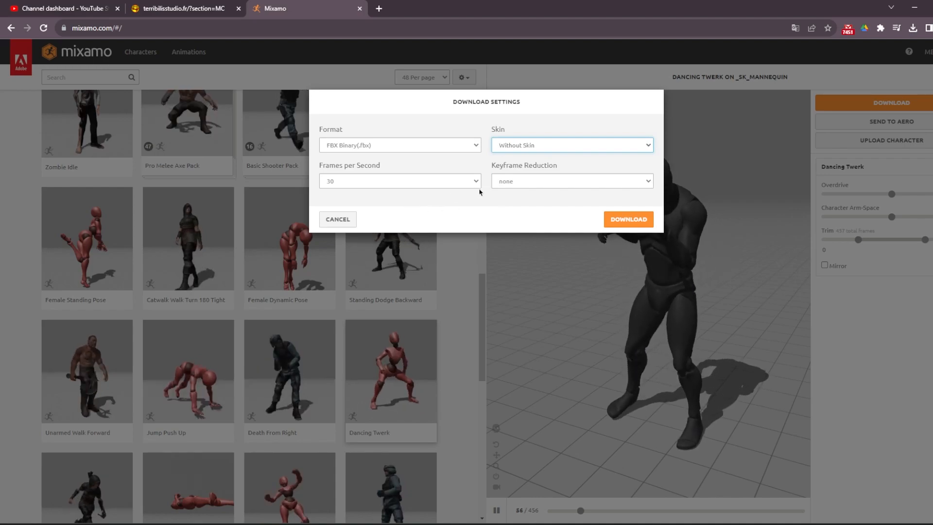
left_click(573, 181)
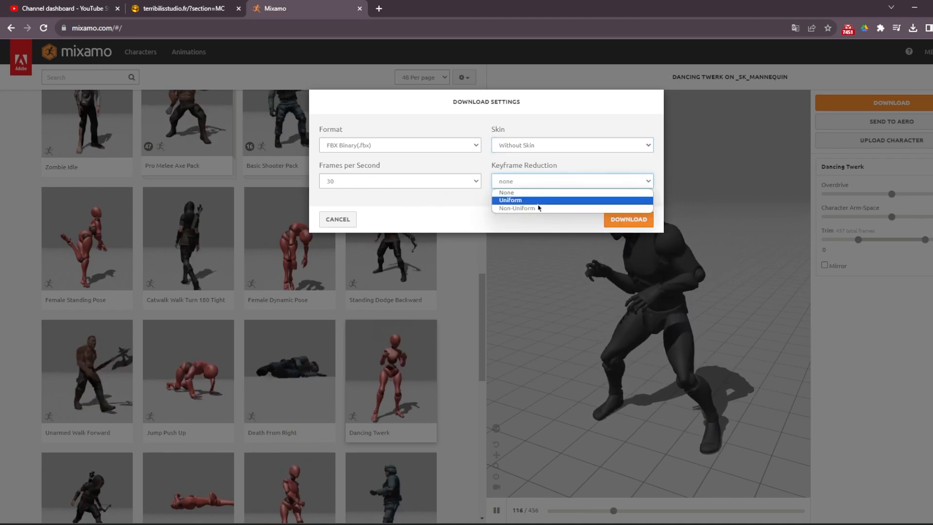
left_click(538, 202)
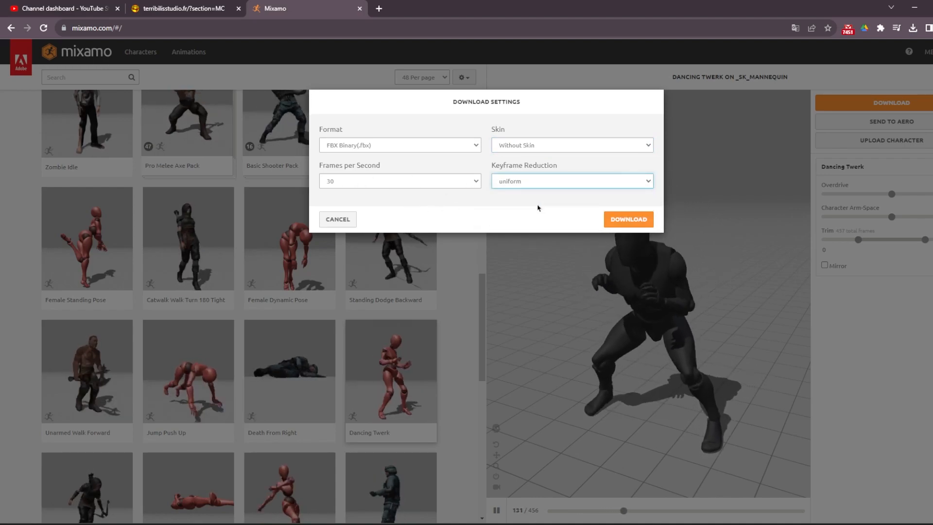
left_click(616, 220)
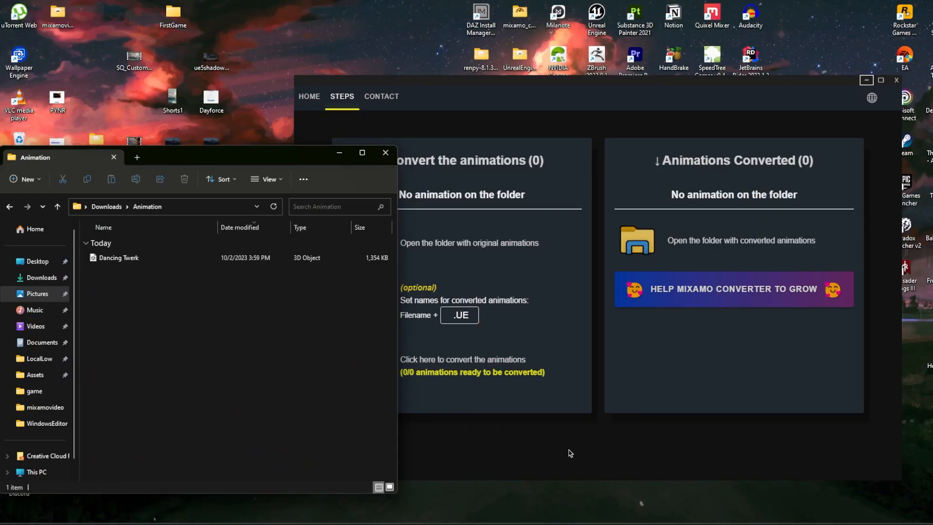
Move the Dancing Twerk file from the Downloads Animation folder into the converter's IncomingFbx folder and close both folder windows
left_click(573, 454)
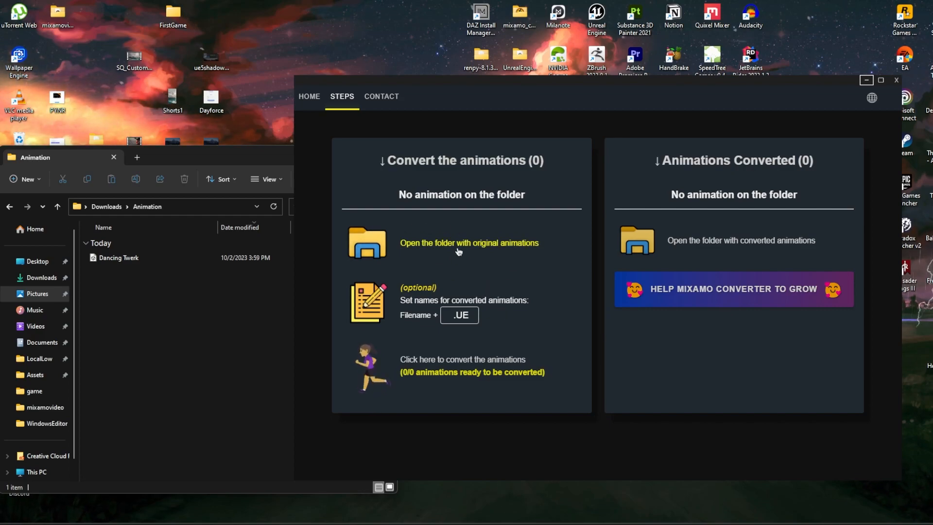
scroll(556, 299, "up", 12)
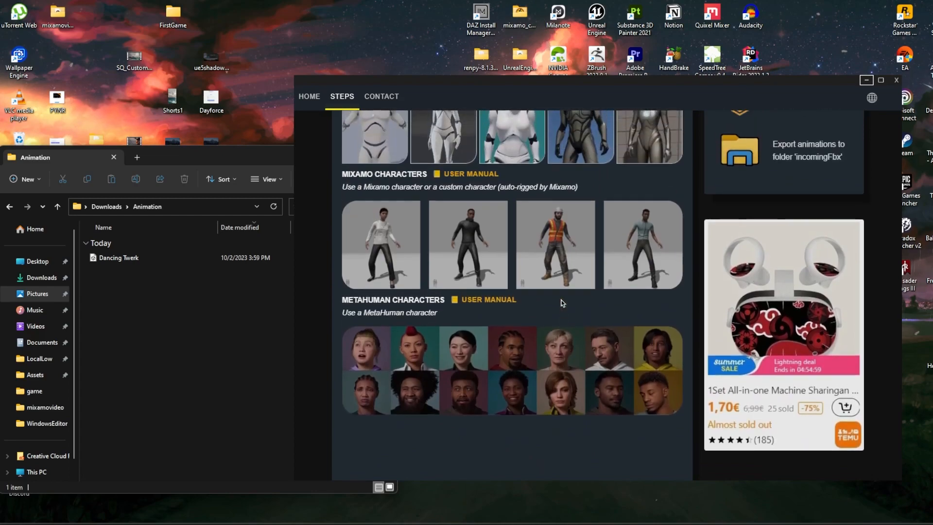
scroll(561, 302, "down", 14)
scroll(560, 303, "up", 3)
left_click(430, 301)
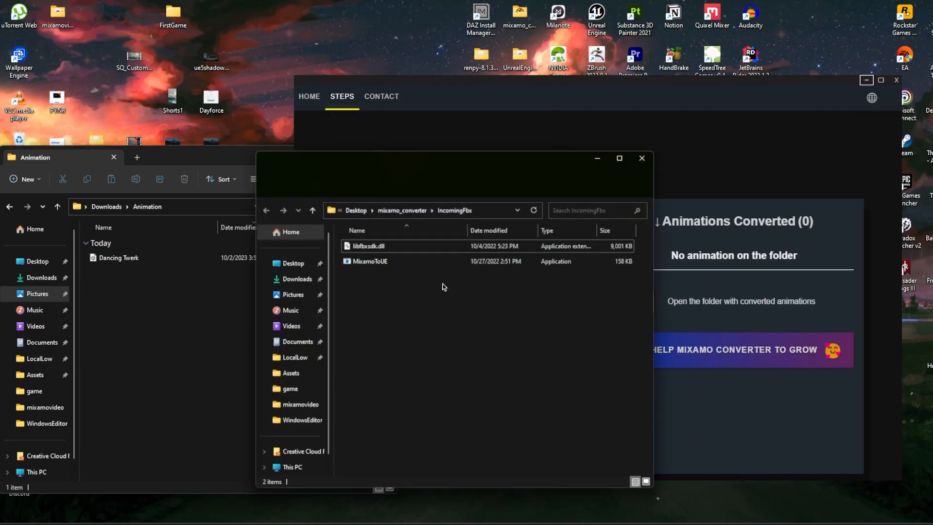
left_click_drag(126, 266, 432, 297)
left_click(649, 153)
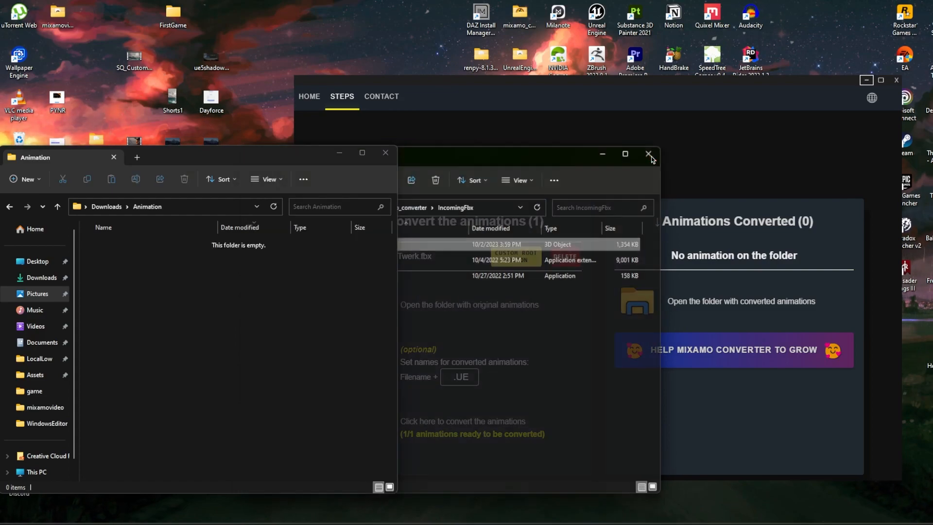
left_click(386, 152)
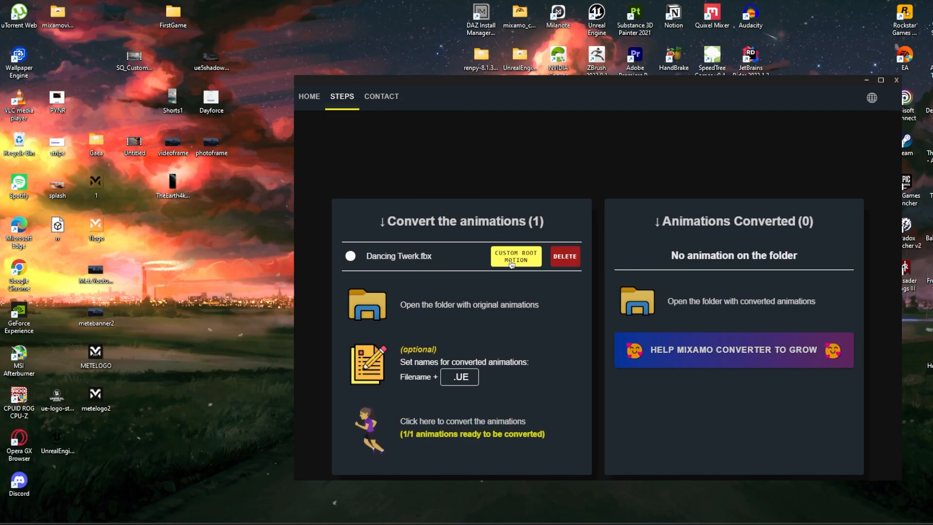
Convert Dancing Twerk.fbx in the converter and open the folder with the converted animations
scroll(519, 280, "down", 1)
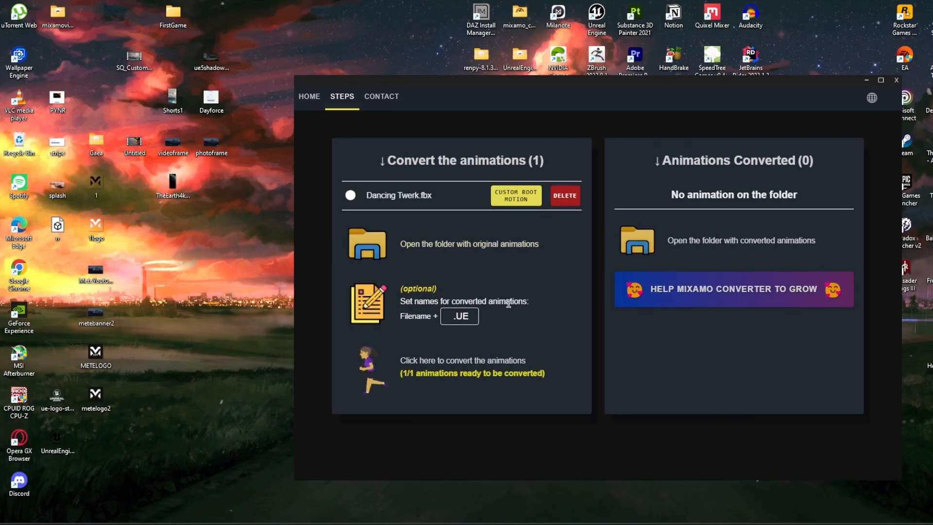
left_click(437, 362)
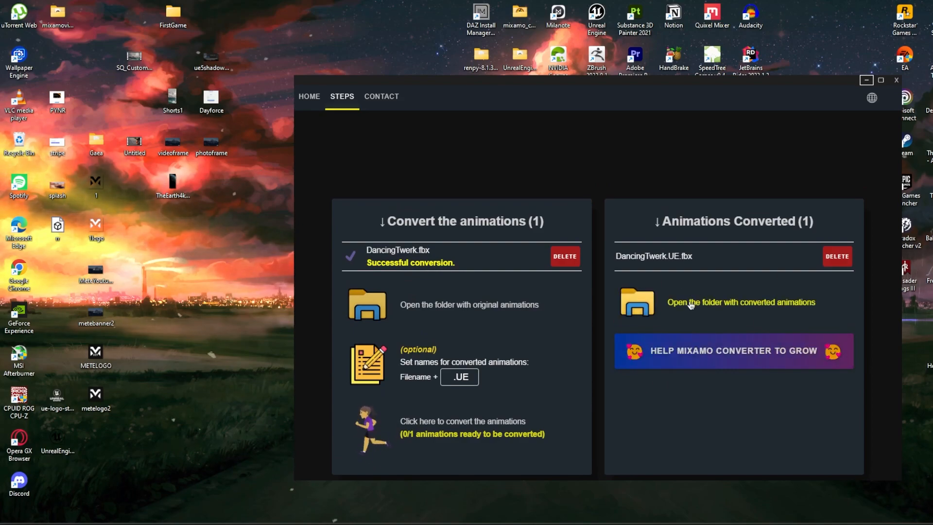
left_click(689, 303)
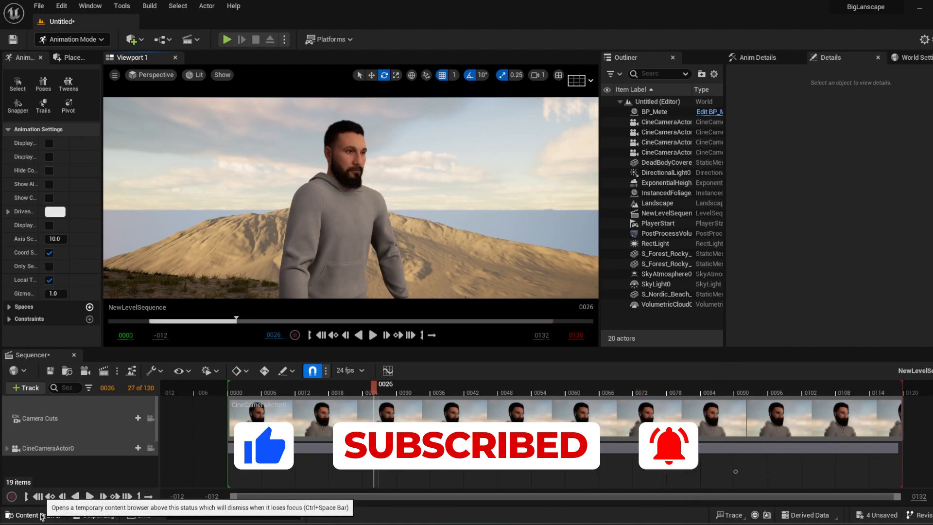
Switch to Unreal Editor and bring DancingTwerk.UE from the OutgoingFbx folder into the project's Content/Animation folder
left_click(43, 516)
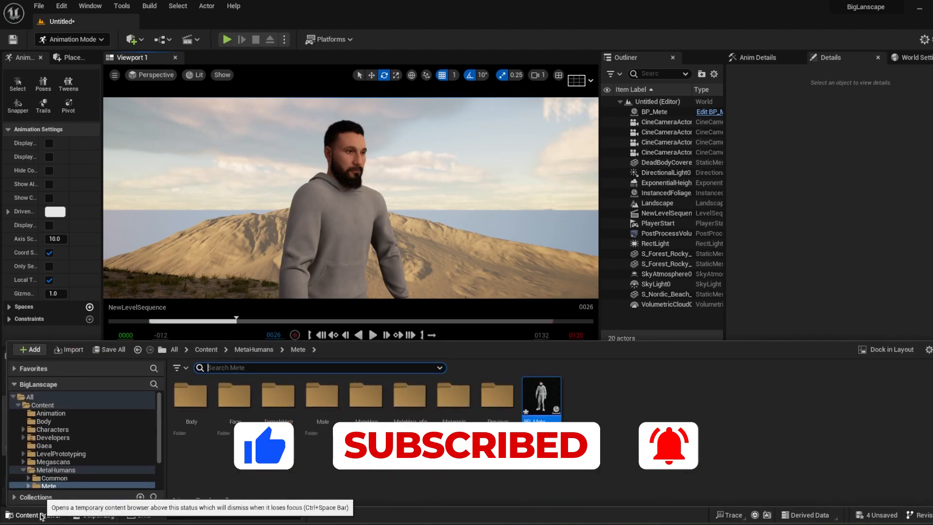
left_click(49, 413)
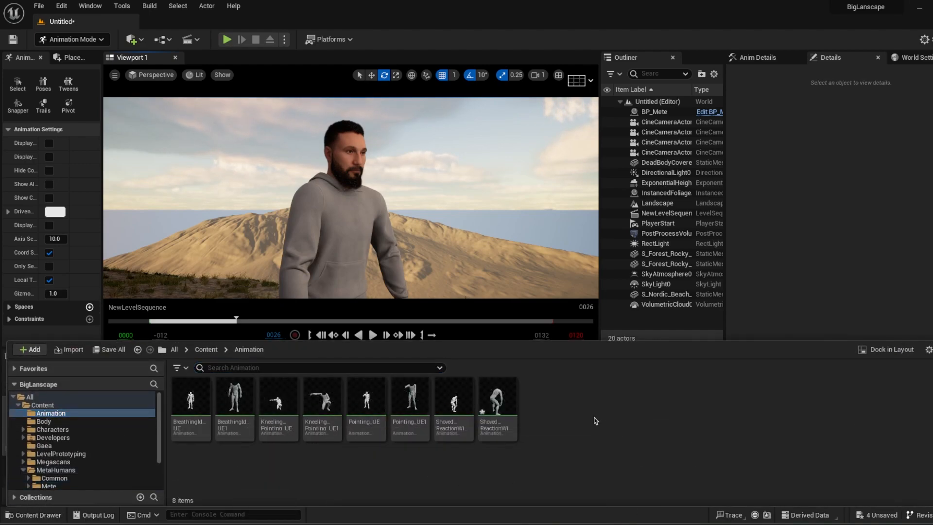
key("alt+Tab")
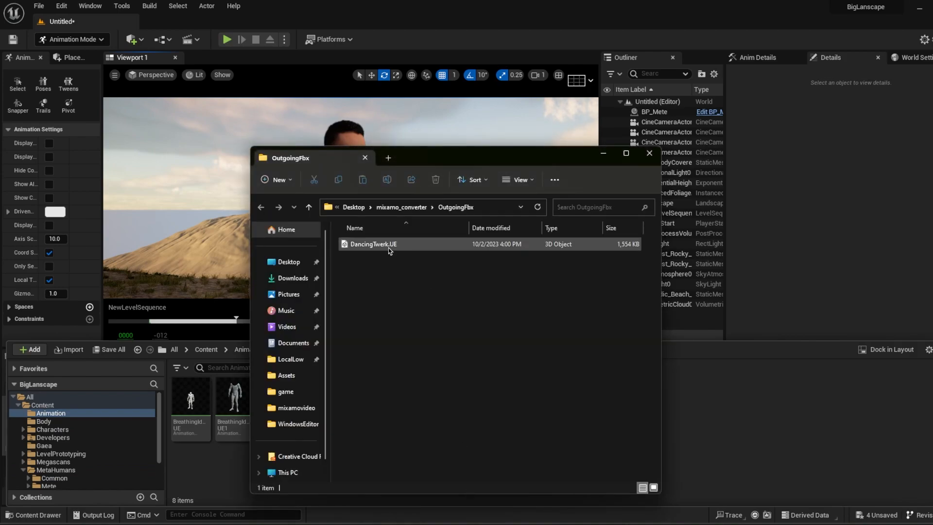
left_click_drag(390, 250, 731, 414)
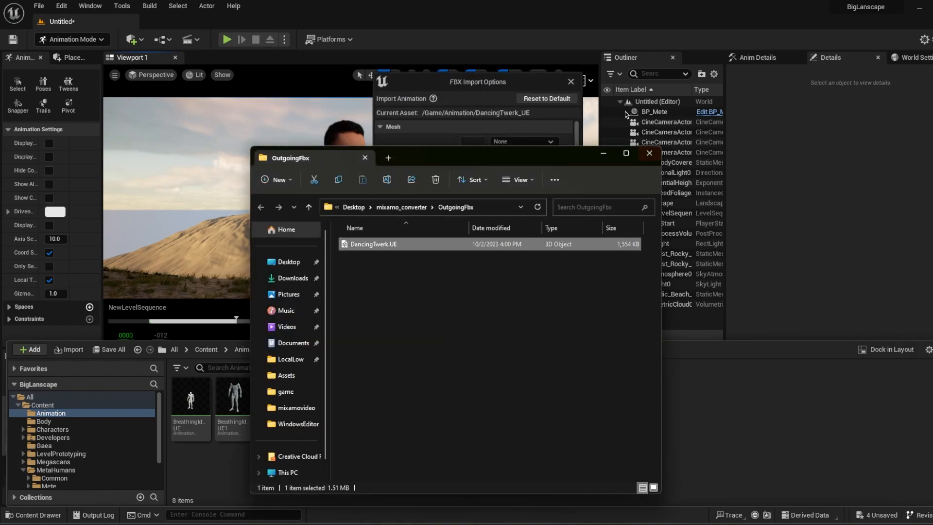
left_click(604, 154)
Choose SK_Mannequin_Skeleton as the skeleton for the DancingTwerk_UE animation and import it
left_click(524, 142)
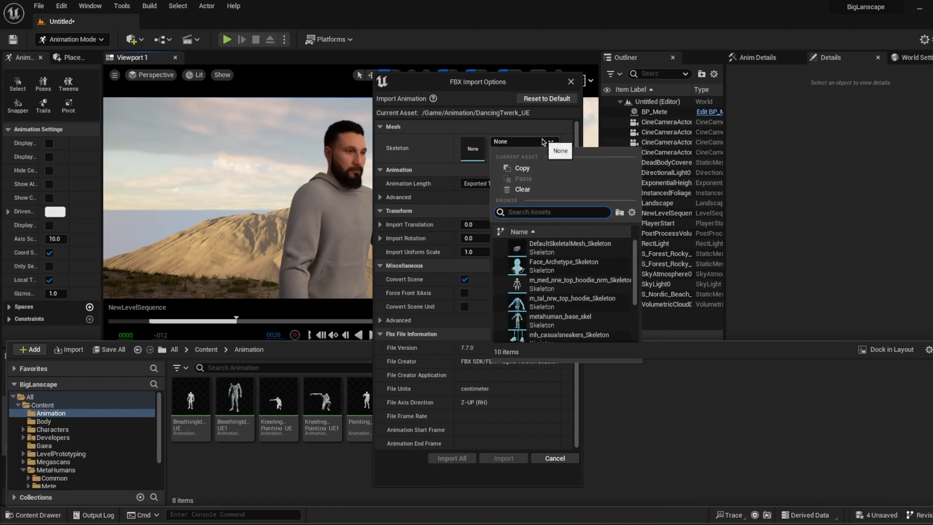
scroll(583, 301, "down", 3)
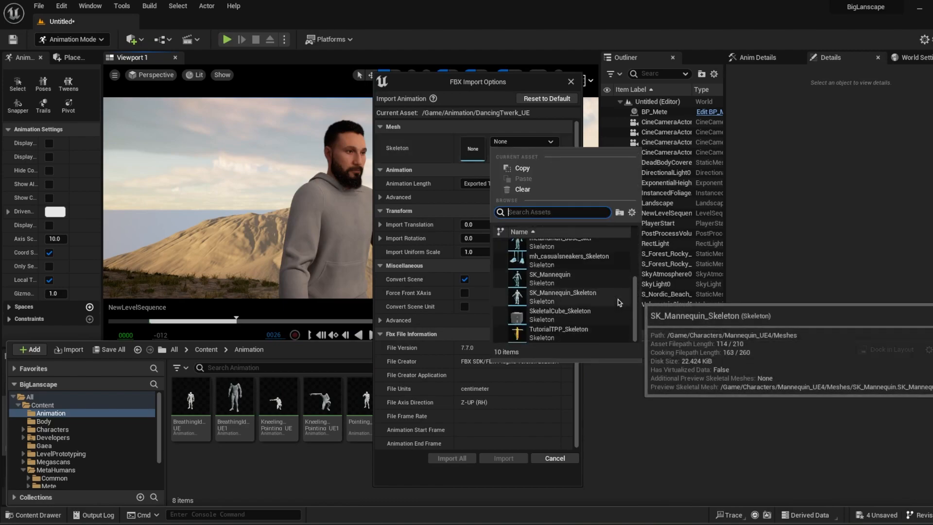
left_click(580, 298)
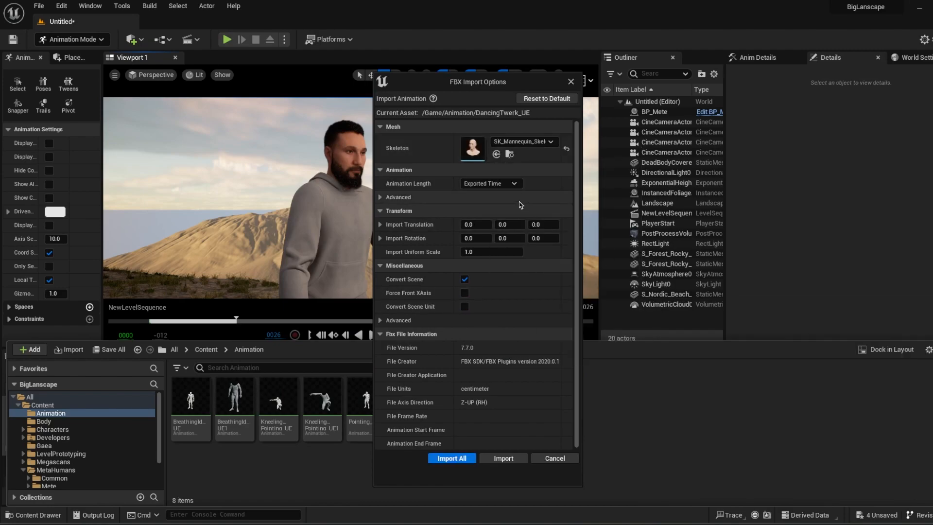
left_click(504, 459)
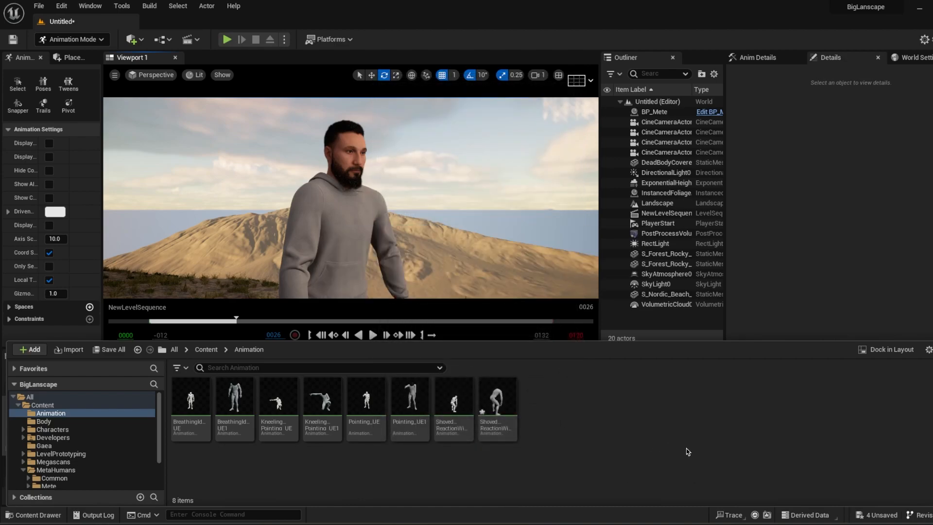
Open the imported DancingTwerk_UE animation from the Animation folder to check it
left_click(33, 515)
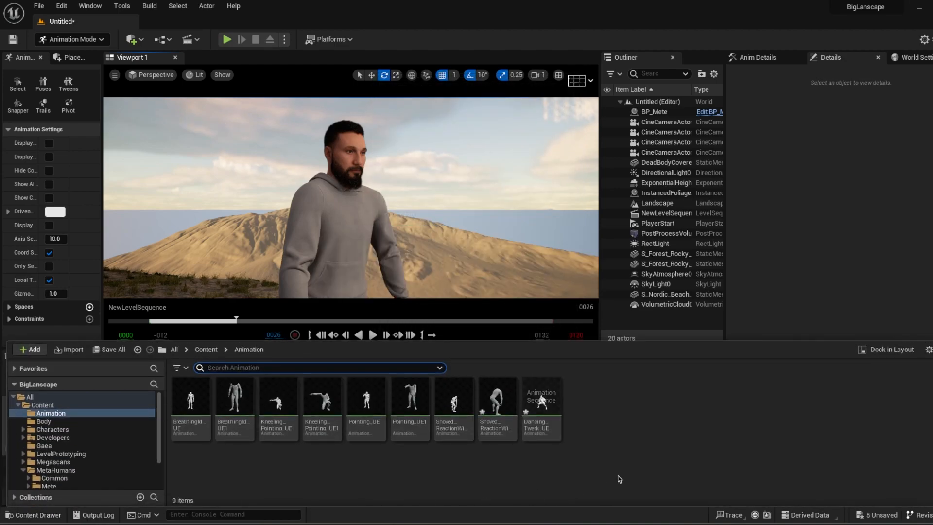
double_click(554, 403)
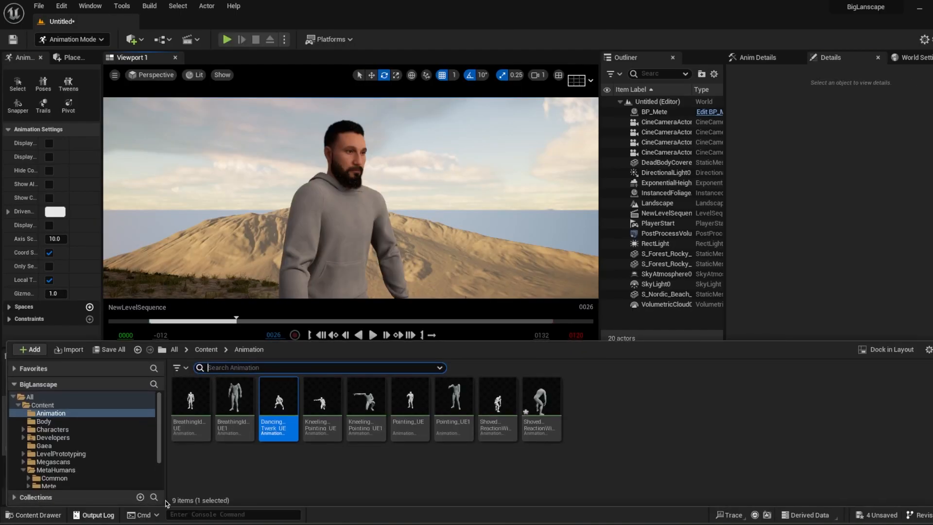
Search the whole Content folder for "retarg" and open the UE4 Manny to UE5 IK Retargeter asset
left_click(266, 493)
left_click(60, 406)
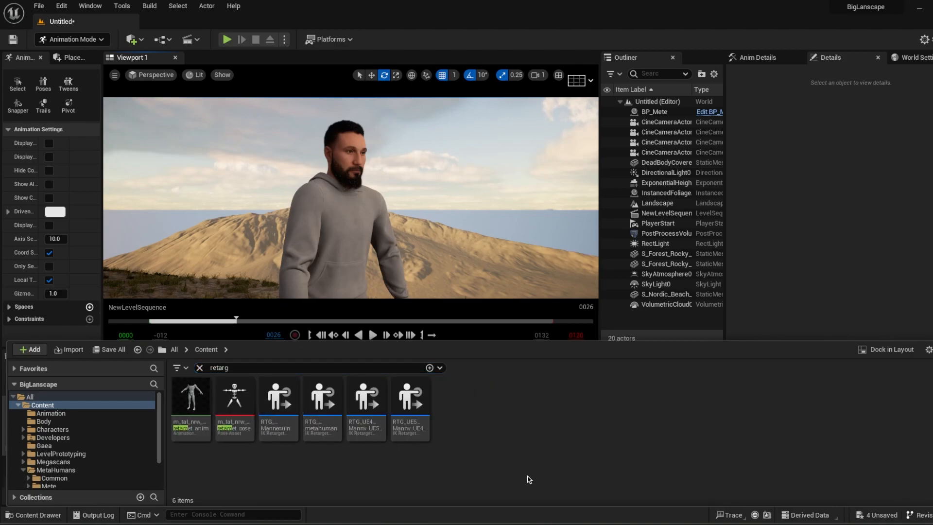
double_click(366, 430)
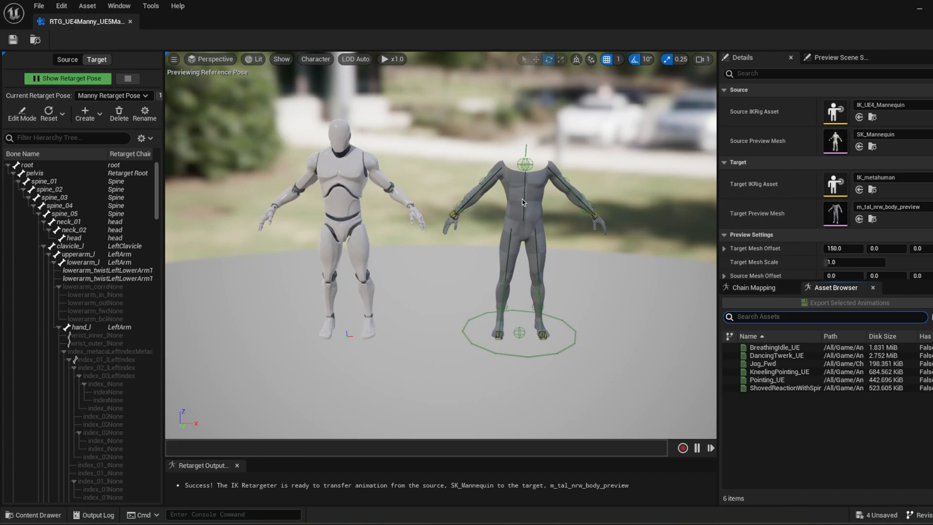
Open the BP_Mete blueprint from the Mete folder inside MetaHumans
left_click(36, 515)
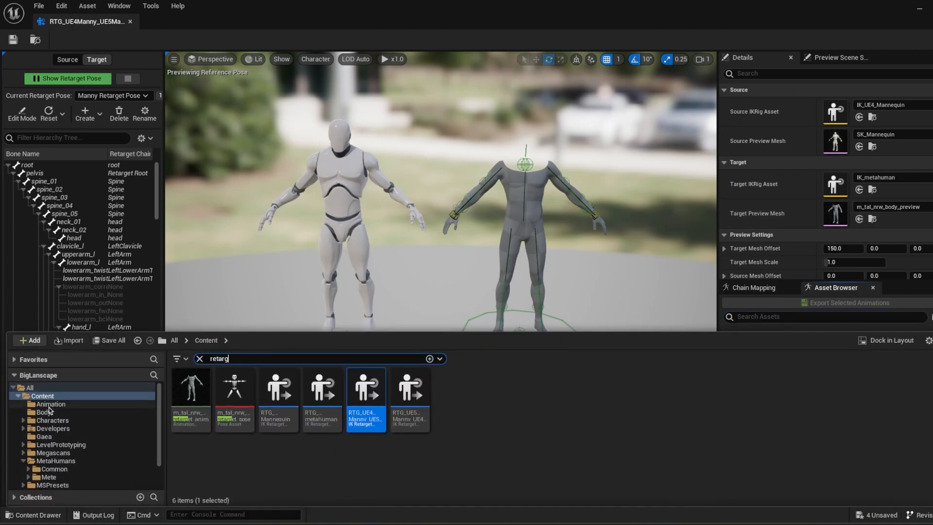
left_click(56, 461)
left_click(196, 358)
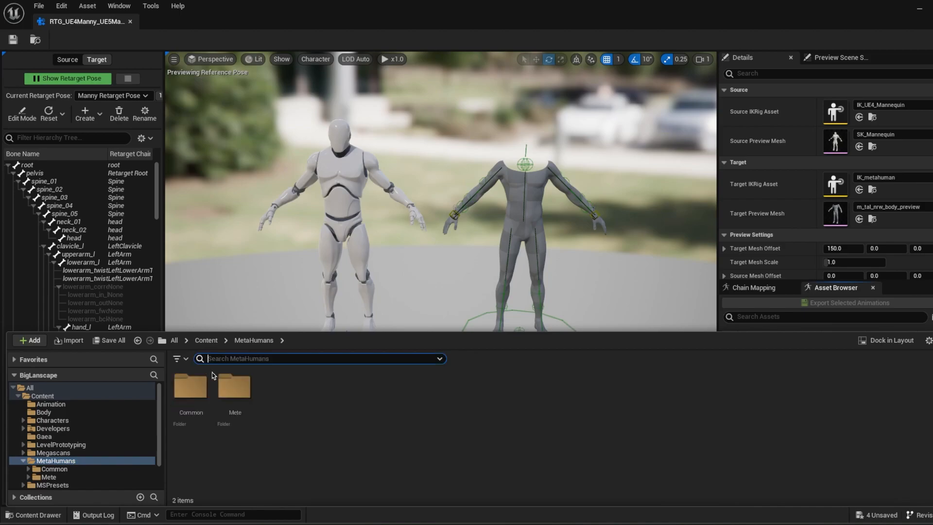
double_click(236, 389)
double_click(543, 389)
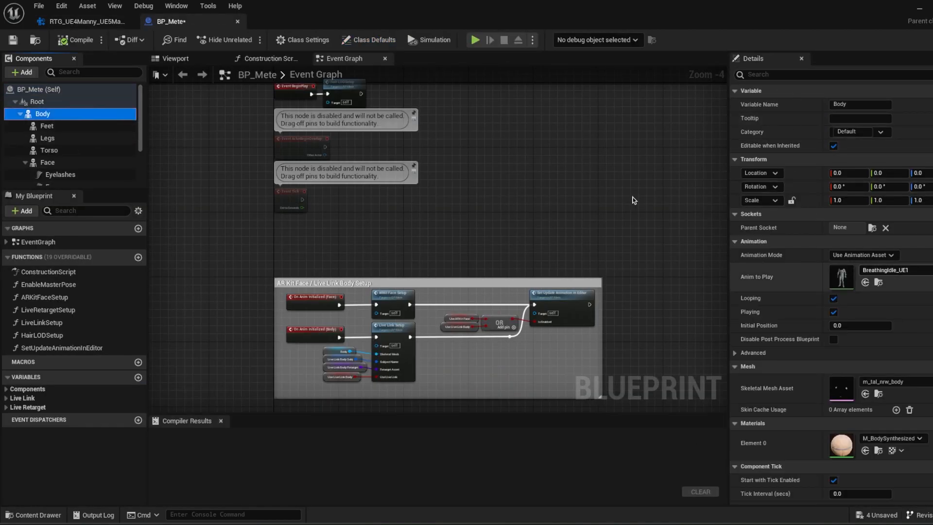
Examine the character and the Body component's animation and mesh settings, and save and close the BP_Mete blueprint
left_click(175, 58)
scroll(426, 193, "up", 5)
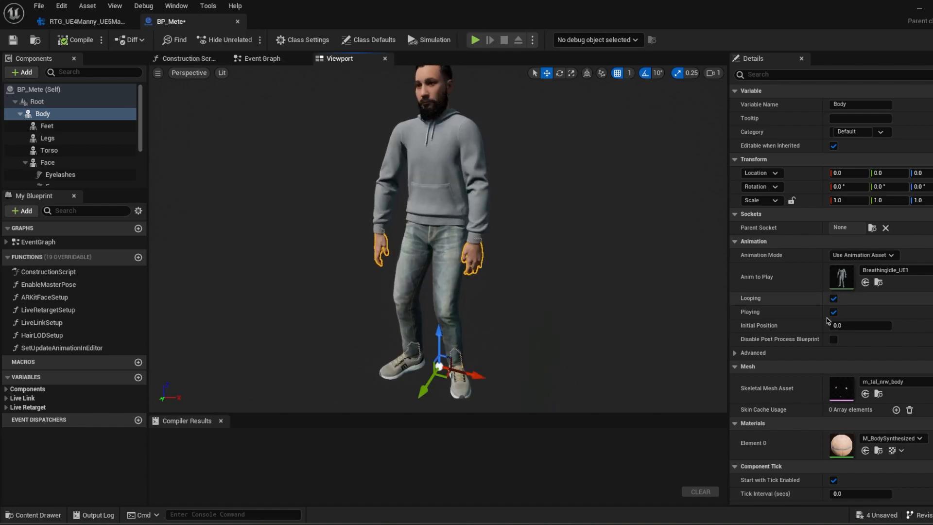
scroll(861, 311, "down", 2)
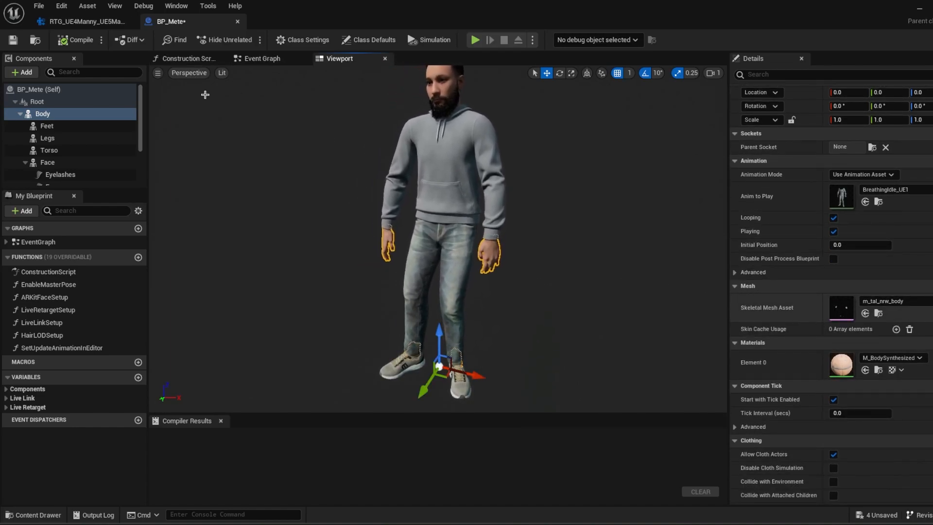
left_click(13, 41)
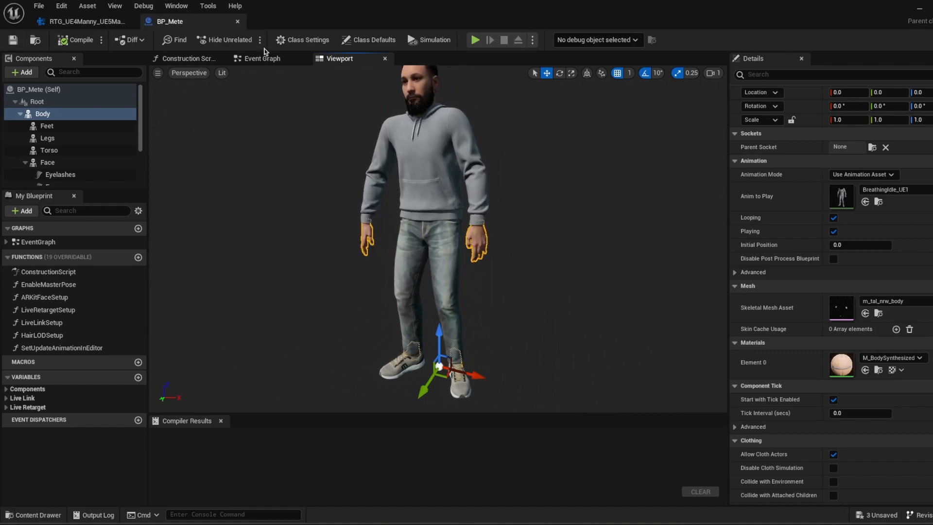
left_click(237, 21)
Preview DancingTwerk_UE in the IK Retargeter and export the retargeted animation to the Content/Animation folder
scroll(867, 197, "down", 2)
scroll(868, 197, "down", 1)
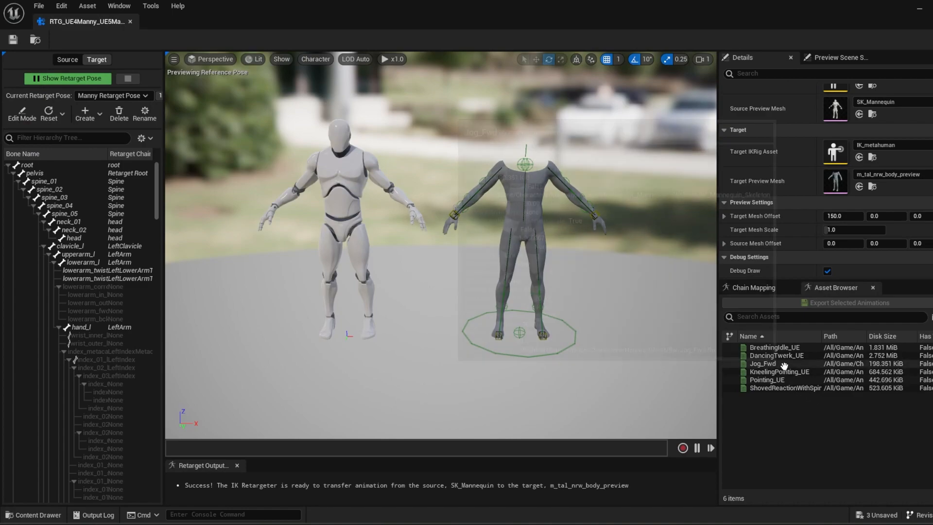
left_click(773, 357)
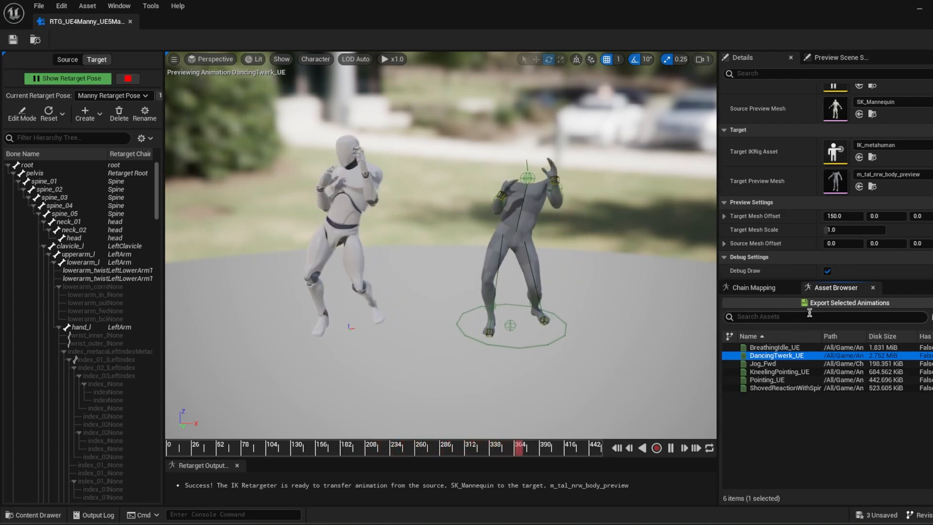
left_click(848, 303)
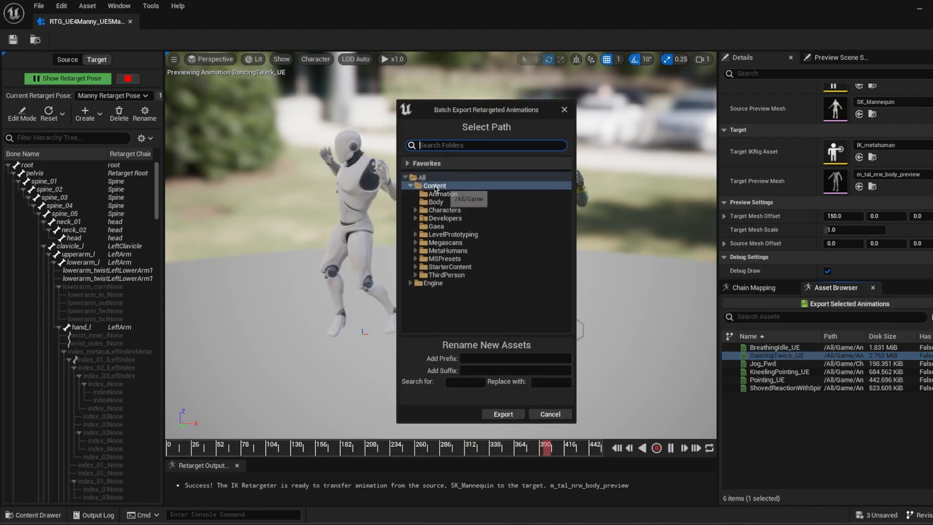
left_click(442, 194)
left_click(504, 414)
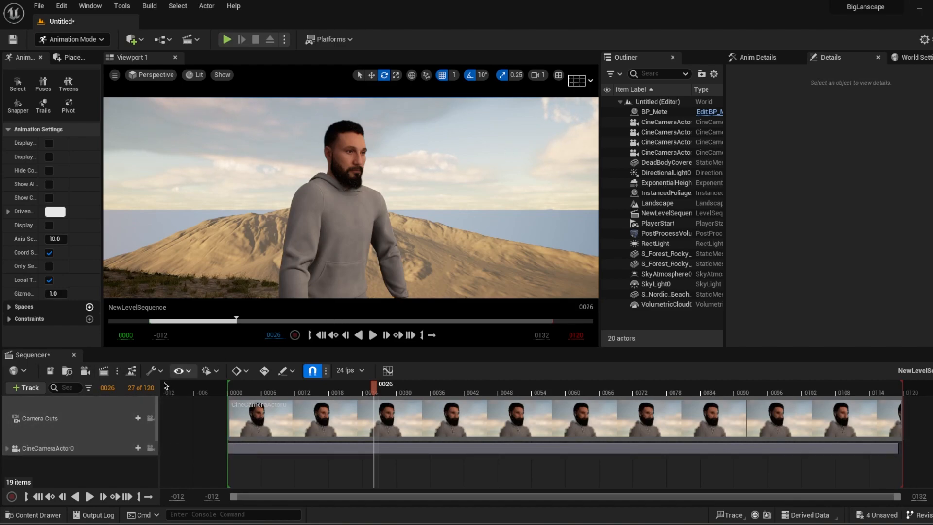
Add the BP_Mete actor from the level to the NewLevelSequence in Sequencer
left_click(29, 387)
mouse_move(141, 210)
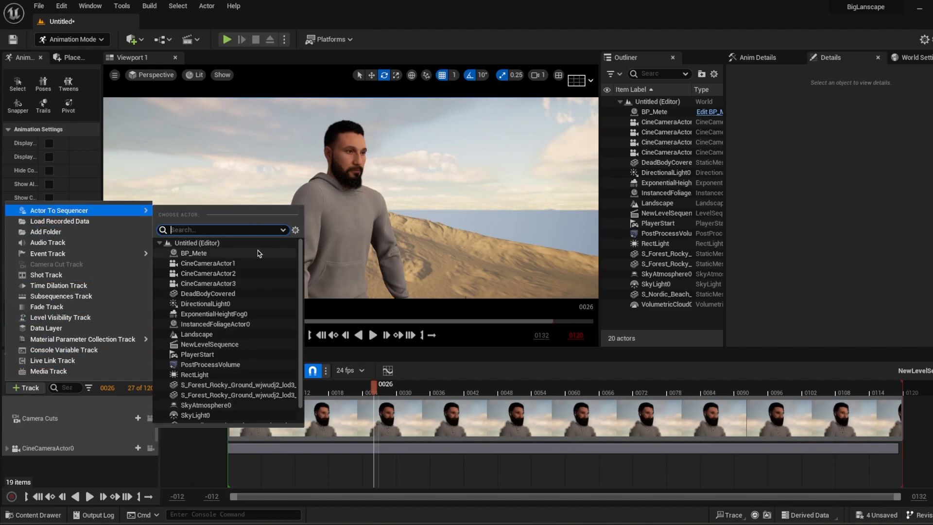
left_click(194, 253)
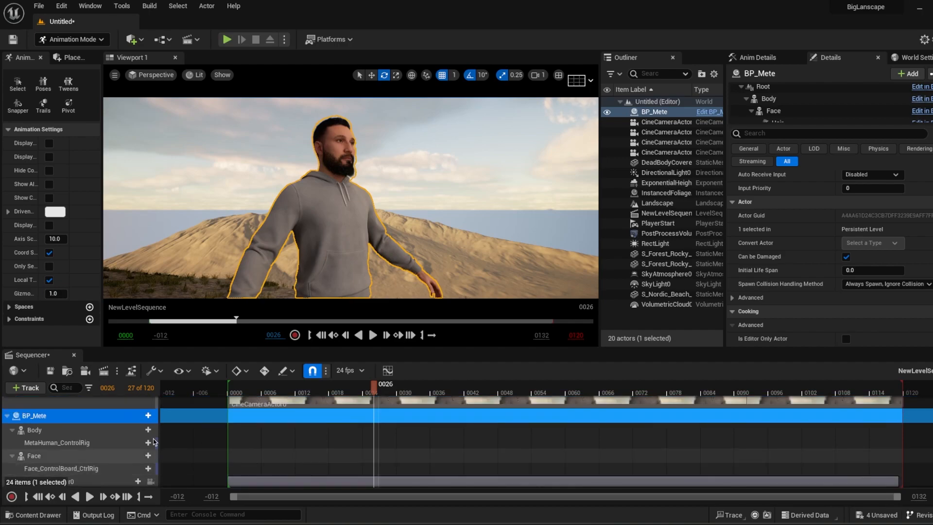
Delete the MetaHuman_ControlRig and Face_ControlBoard_CtrlRig tracks from BP_Mete and save the sequence
left_click(58, 443)
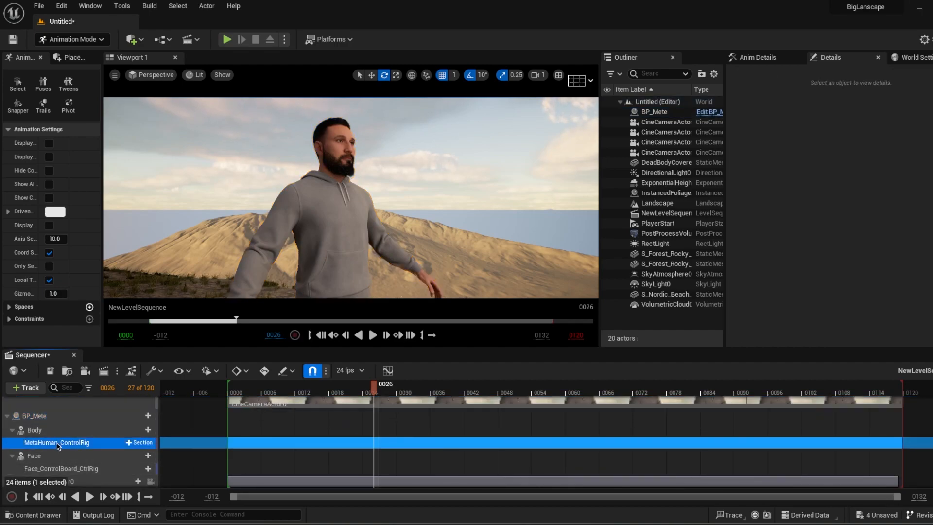
key("Delete")
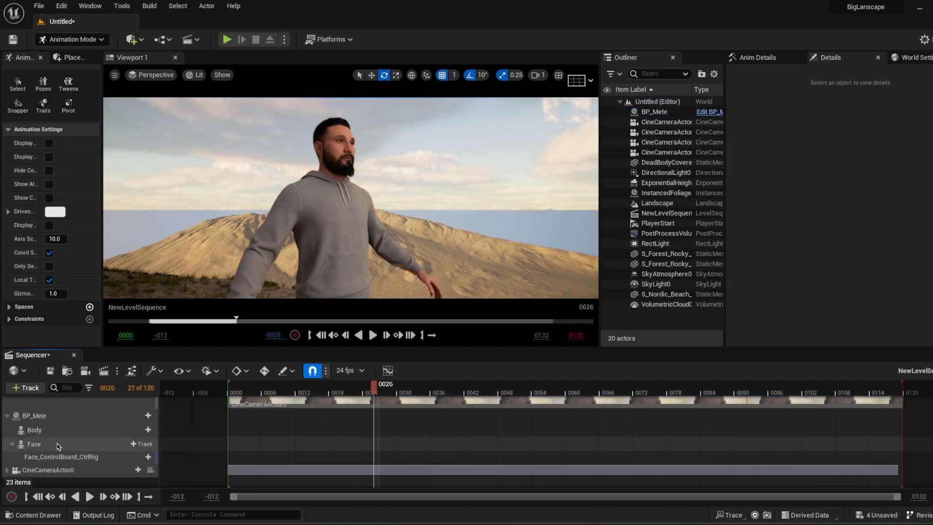
left_click(51, 455)
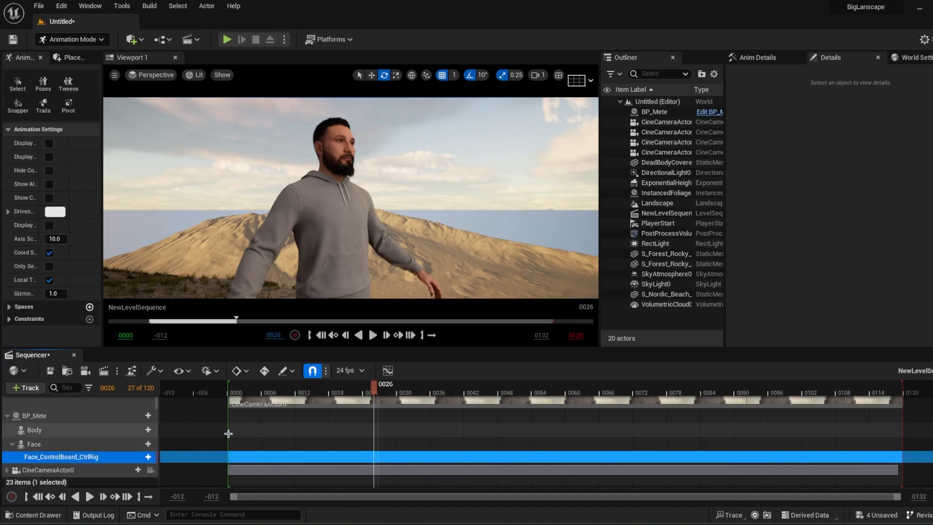
key("Delete")
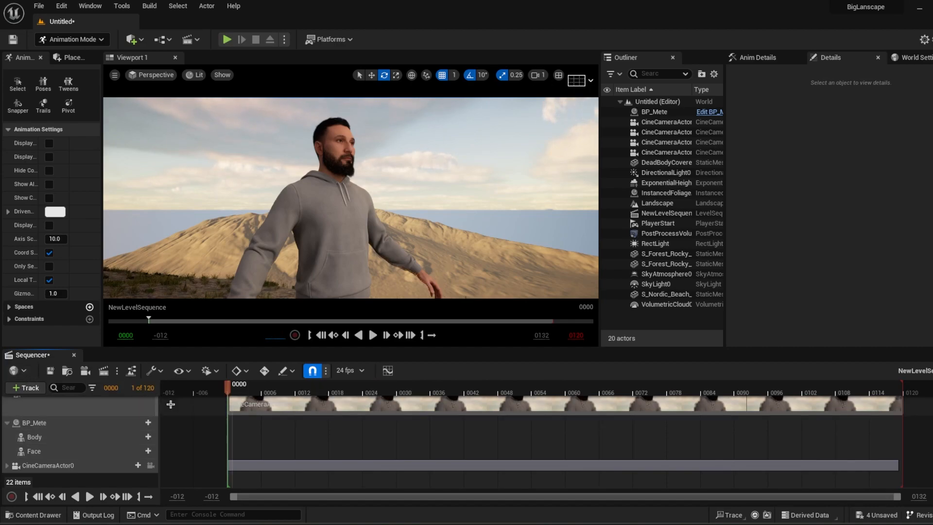
key("ctrl+s")
Add the retargeted DancingTwerk animation to BP_Mete's Body track and collapse the BP_Mete tracks
left_click(144, 440)
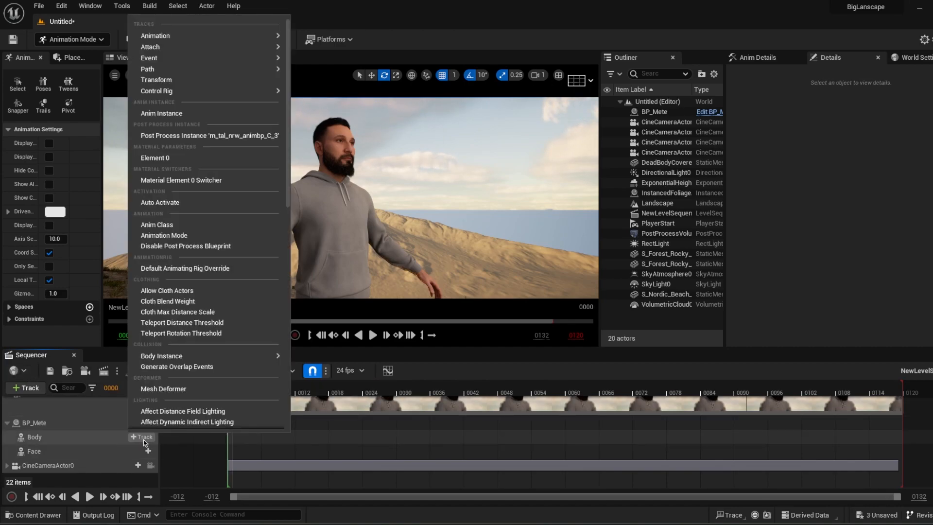
mouse_move(246, 35)
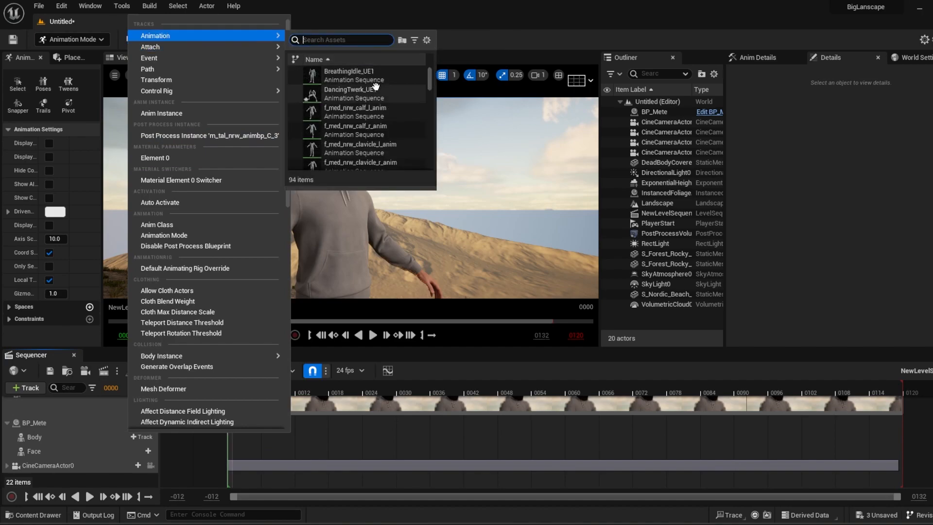
left_click(353, 93)
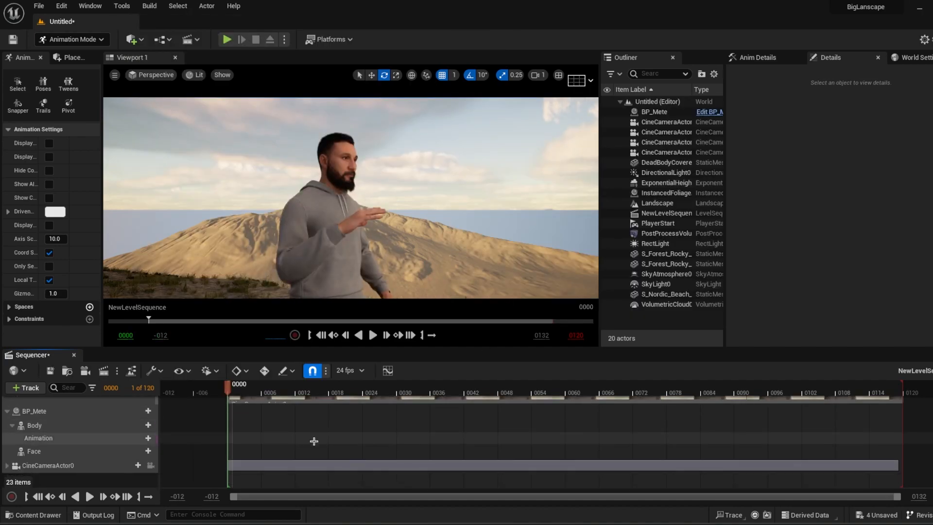
left_click(12, 431)
left_click(9, 426)
left_click(7, 424)
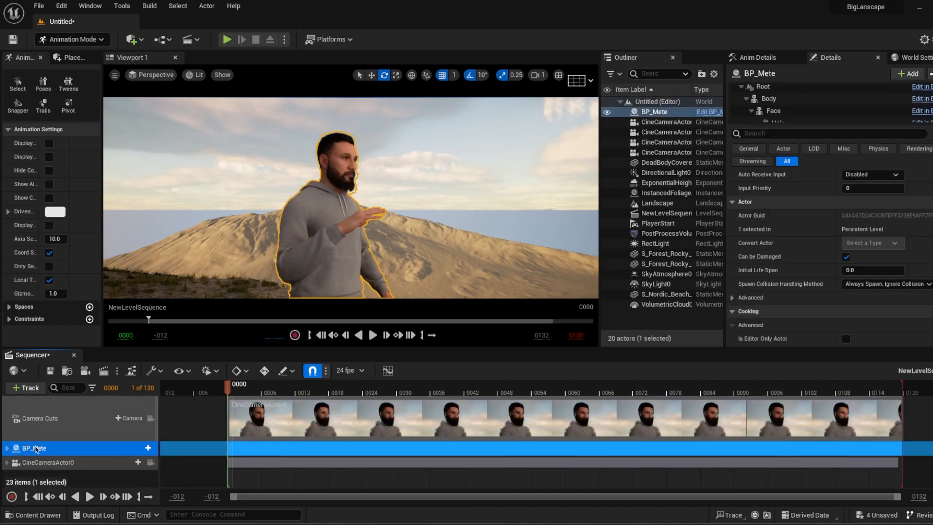
Scrub through the sequence, pull the camera view back to frame BP_Mete's body, and play the dance animation
left_click(115, 483)
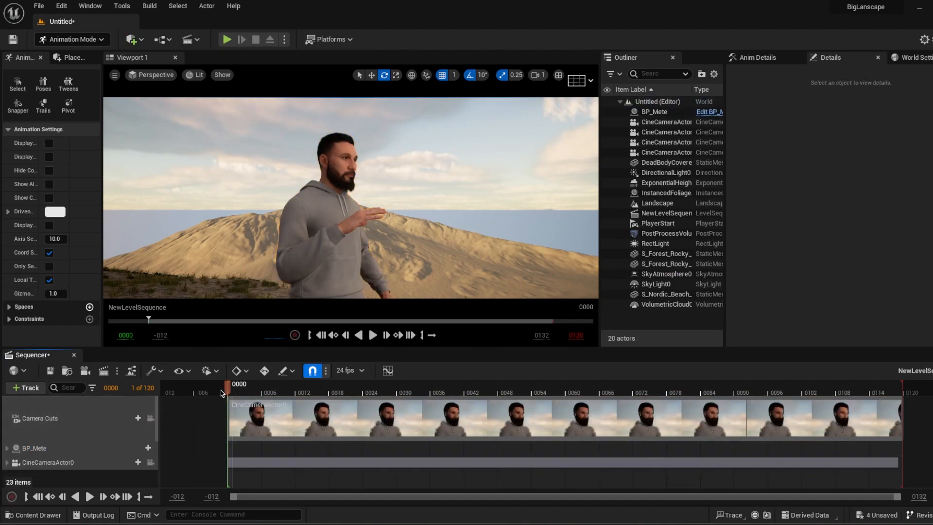
left_click_drag(238, 393, 414, 392)
key("s")
right_click_drag(351, 198, 346, 204)
left_click_drag(413, 392, 243, 398)
left_click(90, 496)
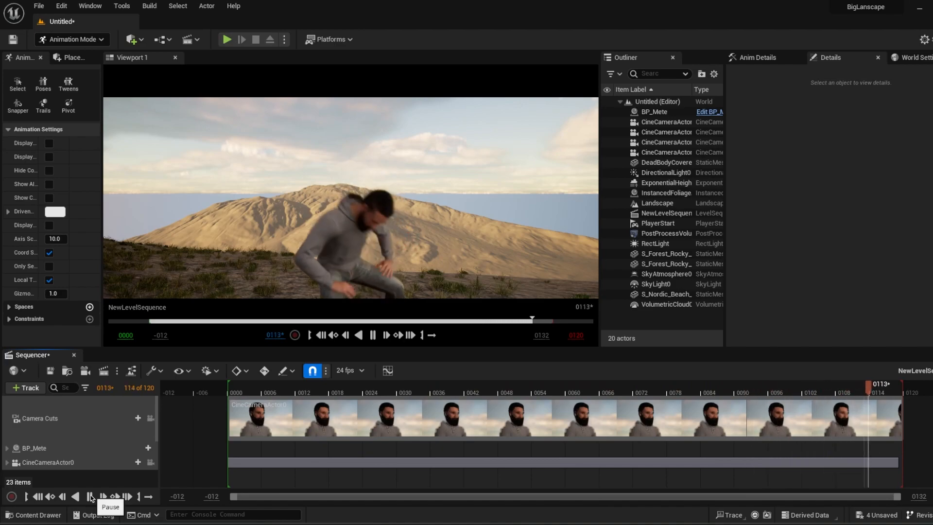
left_click(89, 496)
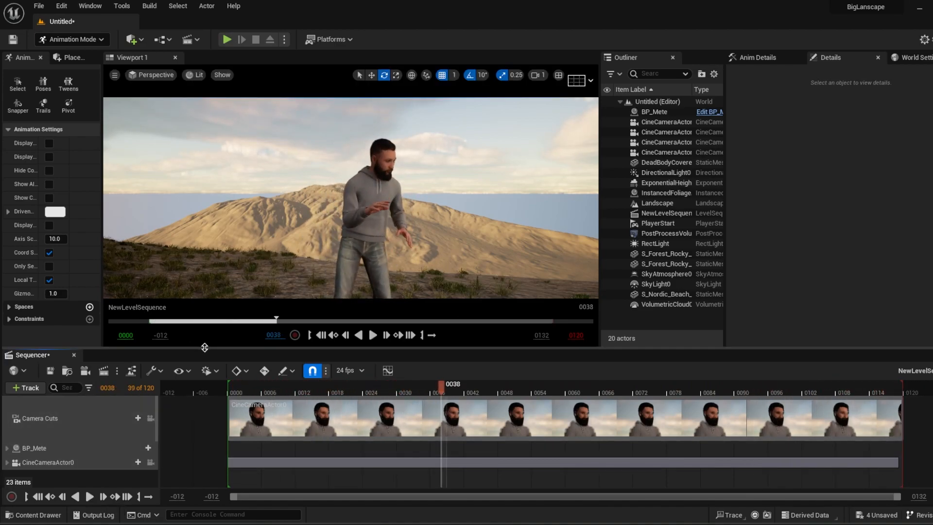
Set the sequence's playback end to frame 0249, extend the CineCameraActor0 camera cut past it, and play the sequence
left_click(154, 371)
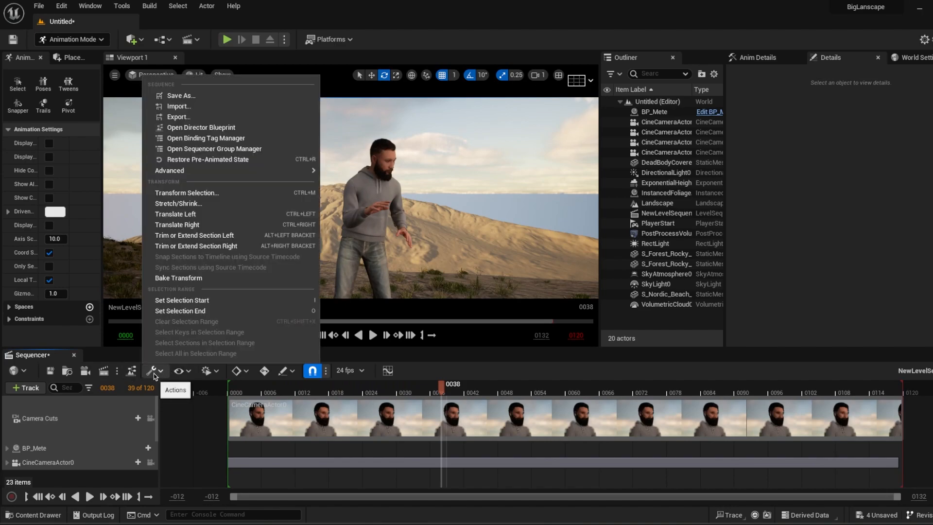
left_click(179, 371)
left_click(207, 371)
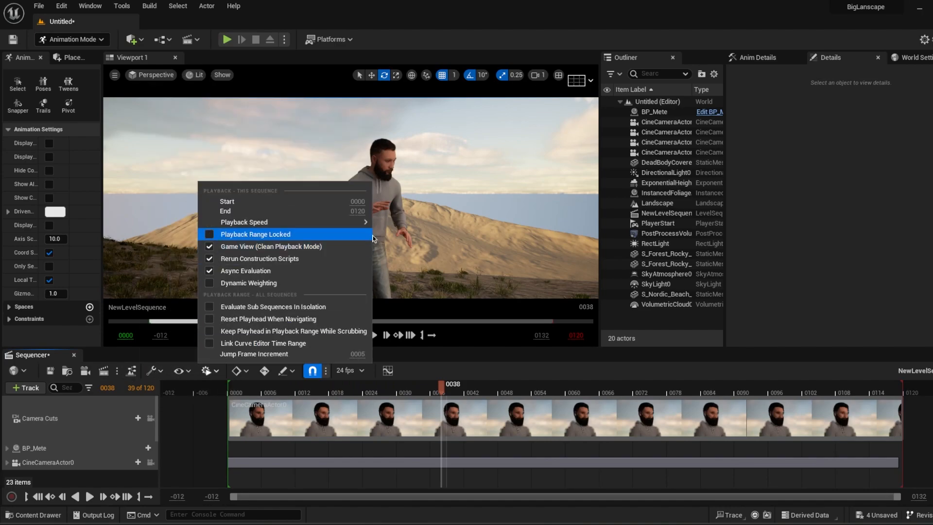
mouse_move(362, 222)
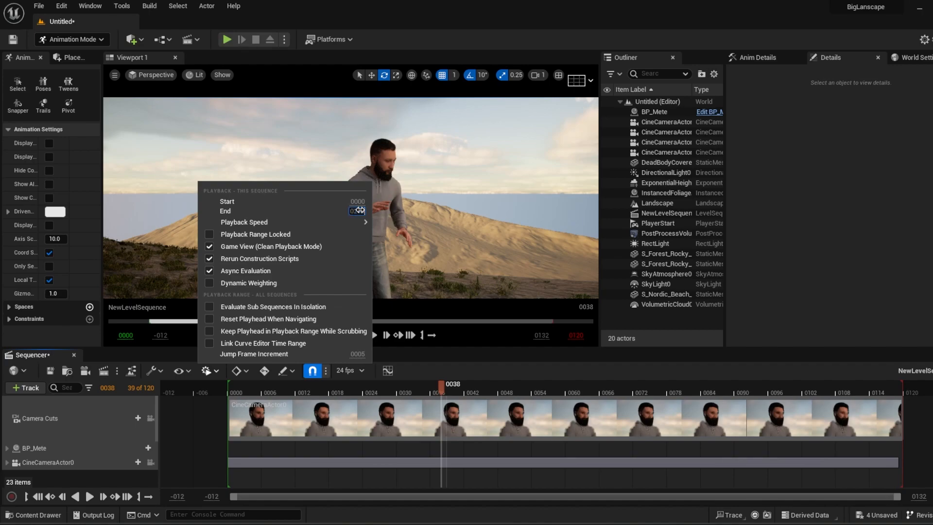
left_click_drag(359, 210, 360, 210)
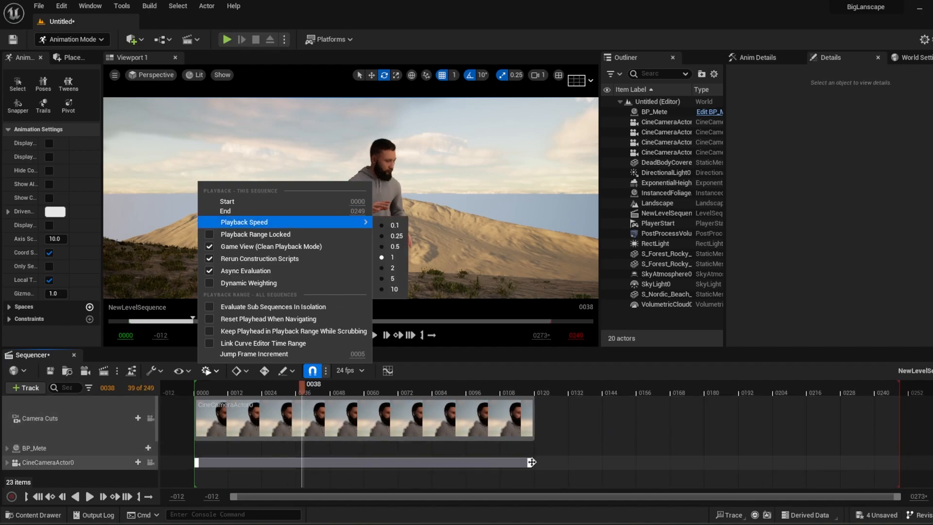
left_click_drag(534, 422, 912, 421)
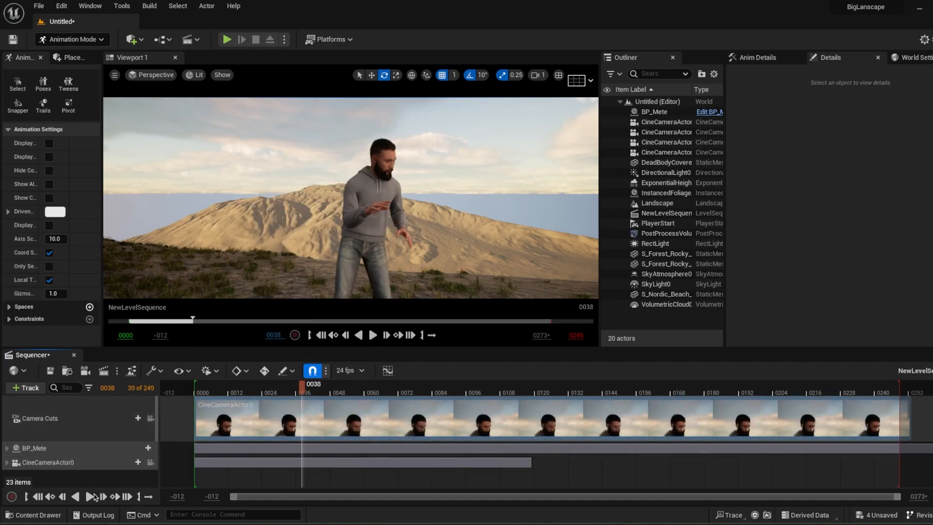
left_click(94, 497)
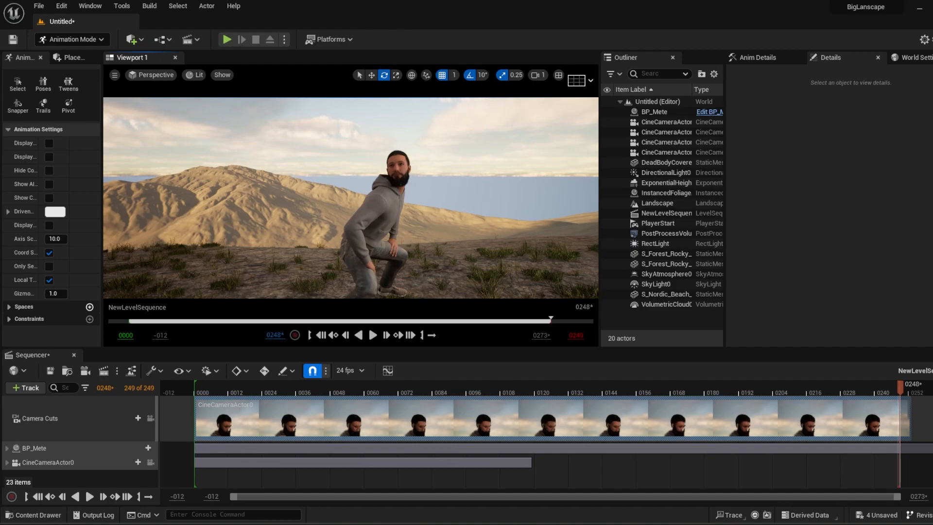
Search the whole Content folder for "ret" and open the IK Retargeter asset whose name starts with RTG_UE4Manny
left_click(34, 514)
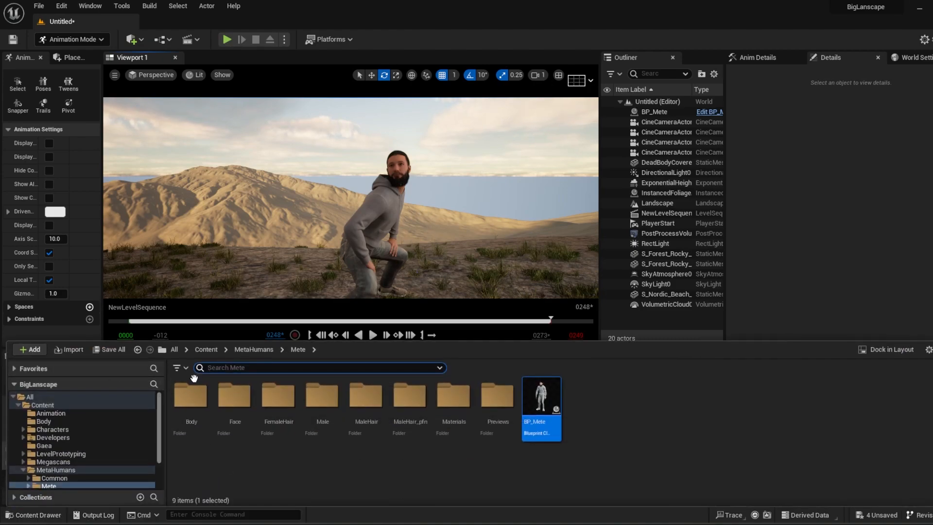
type("ret")
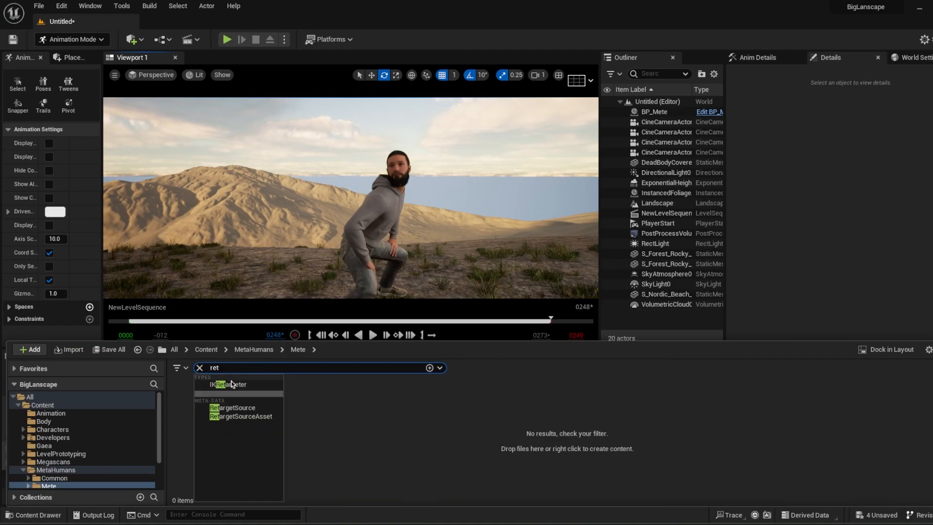
left_click(108, 406)
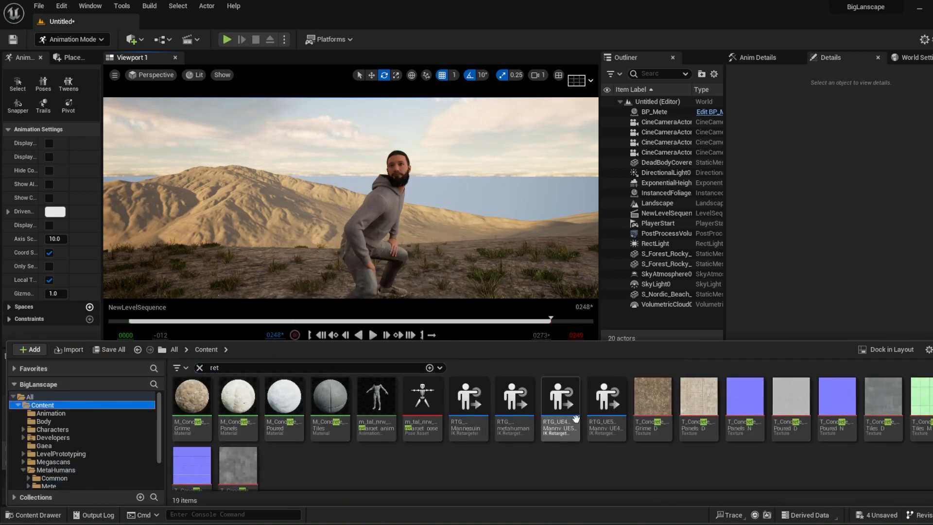
left_click(556, 426)
double_click(555, 426)
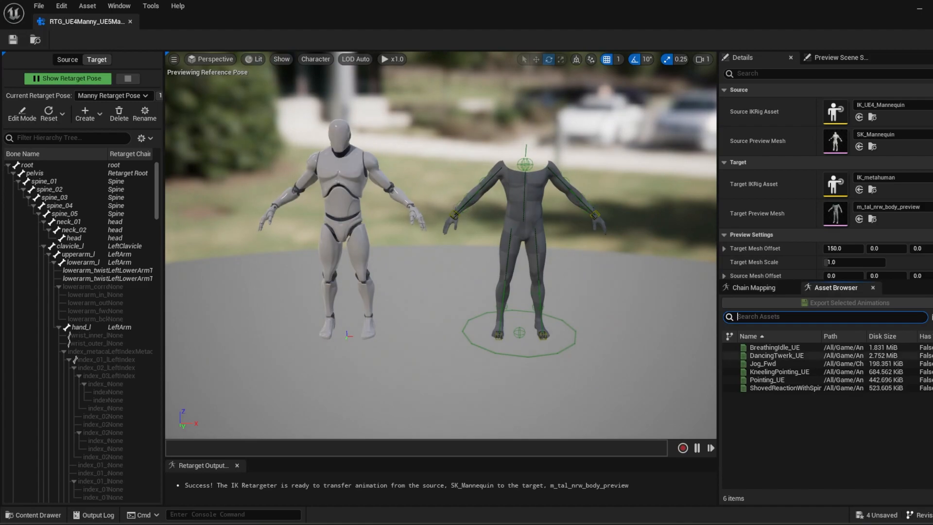
Review the retargeter's chain mapping, dock its editor beside the level's tab, and return to the level
scroll(743, 369, "down", 4)
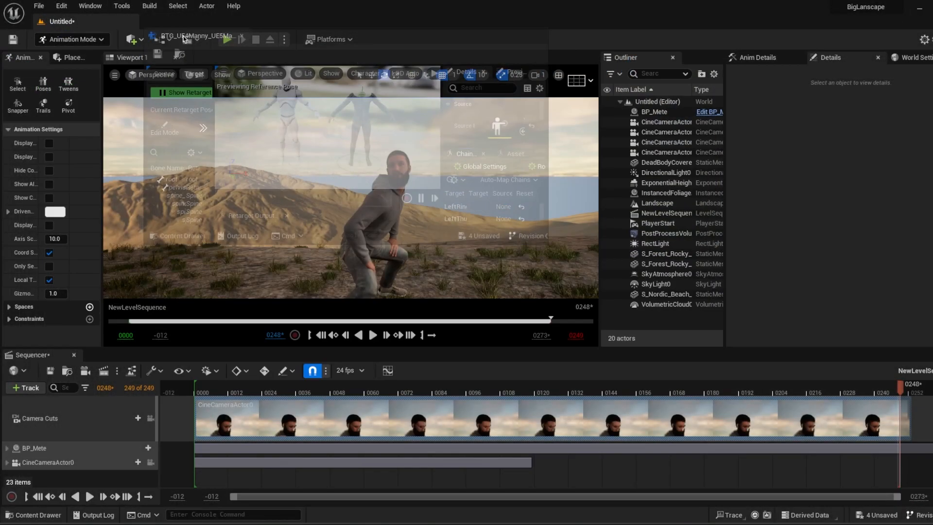
left_click(154, 21)
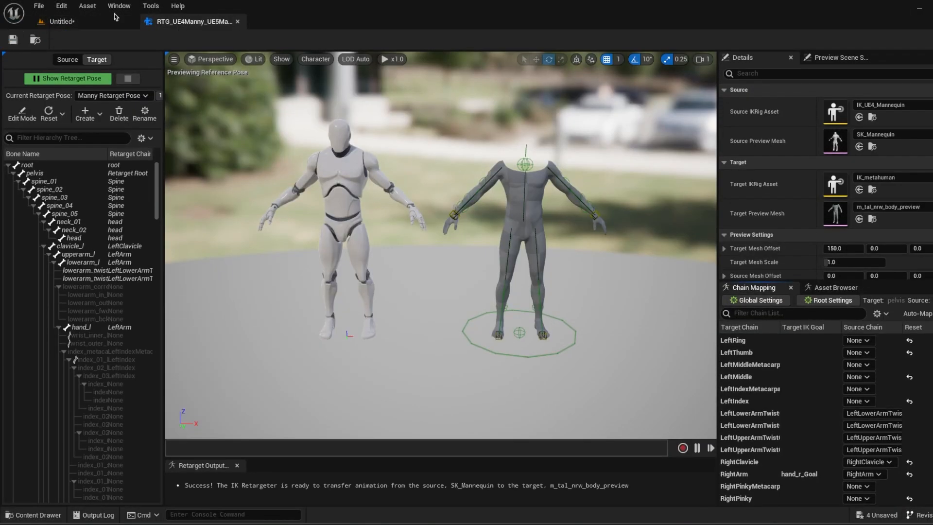
left_click(111, 20)
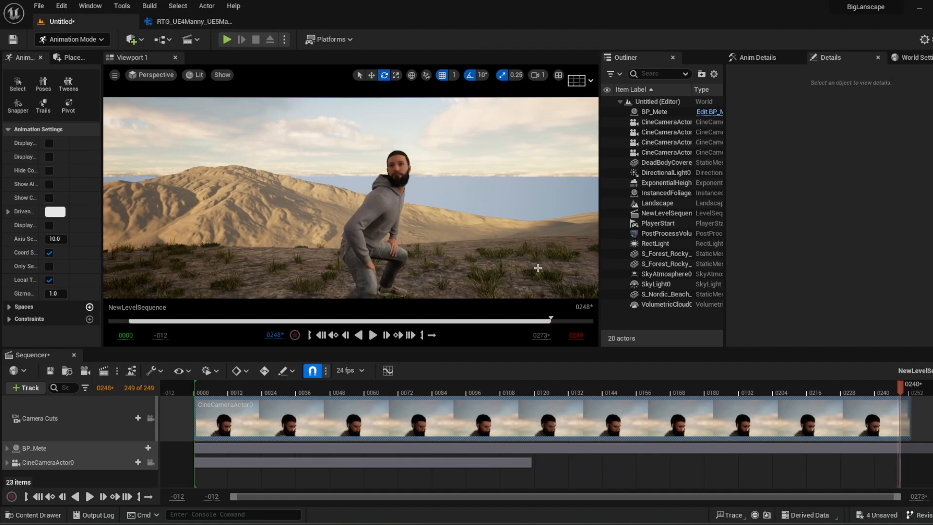
left_click(194, 21)
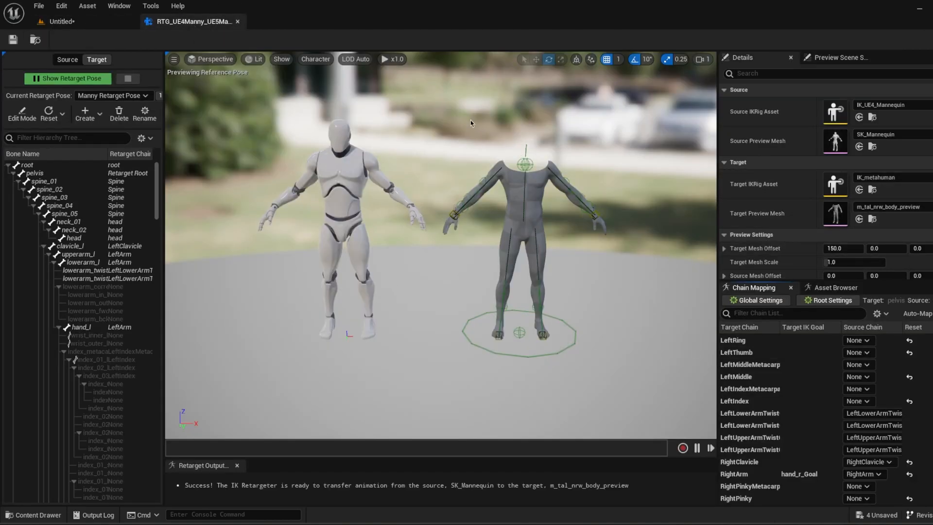
left_click(53, 22)
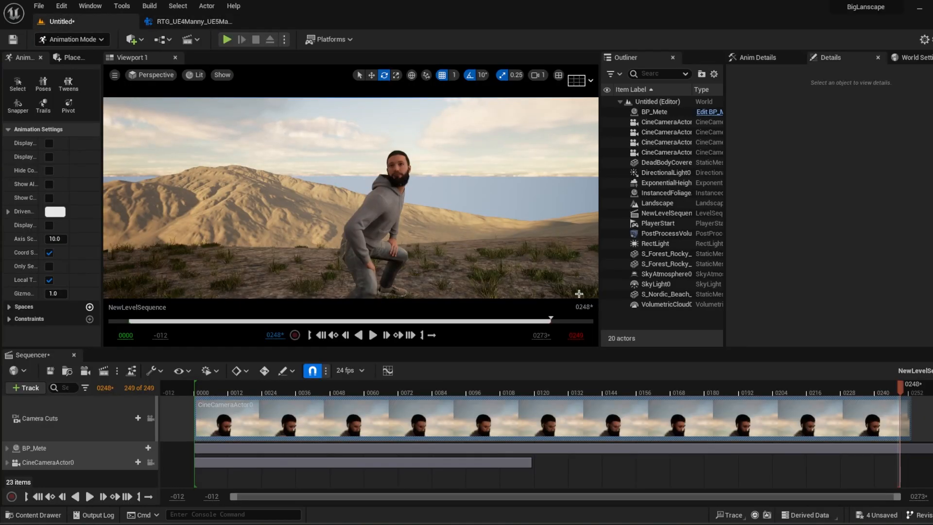